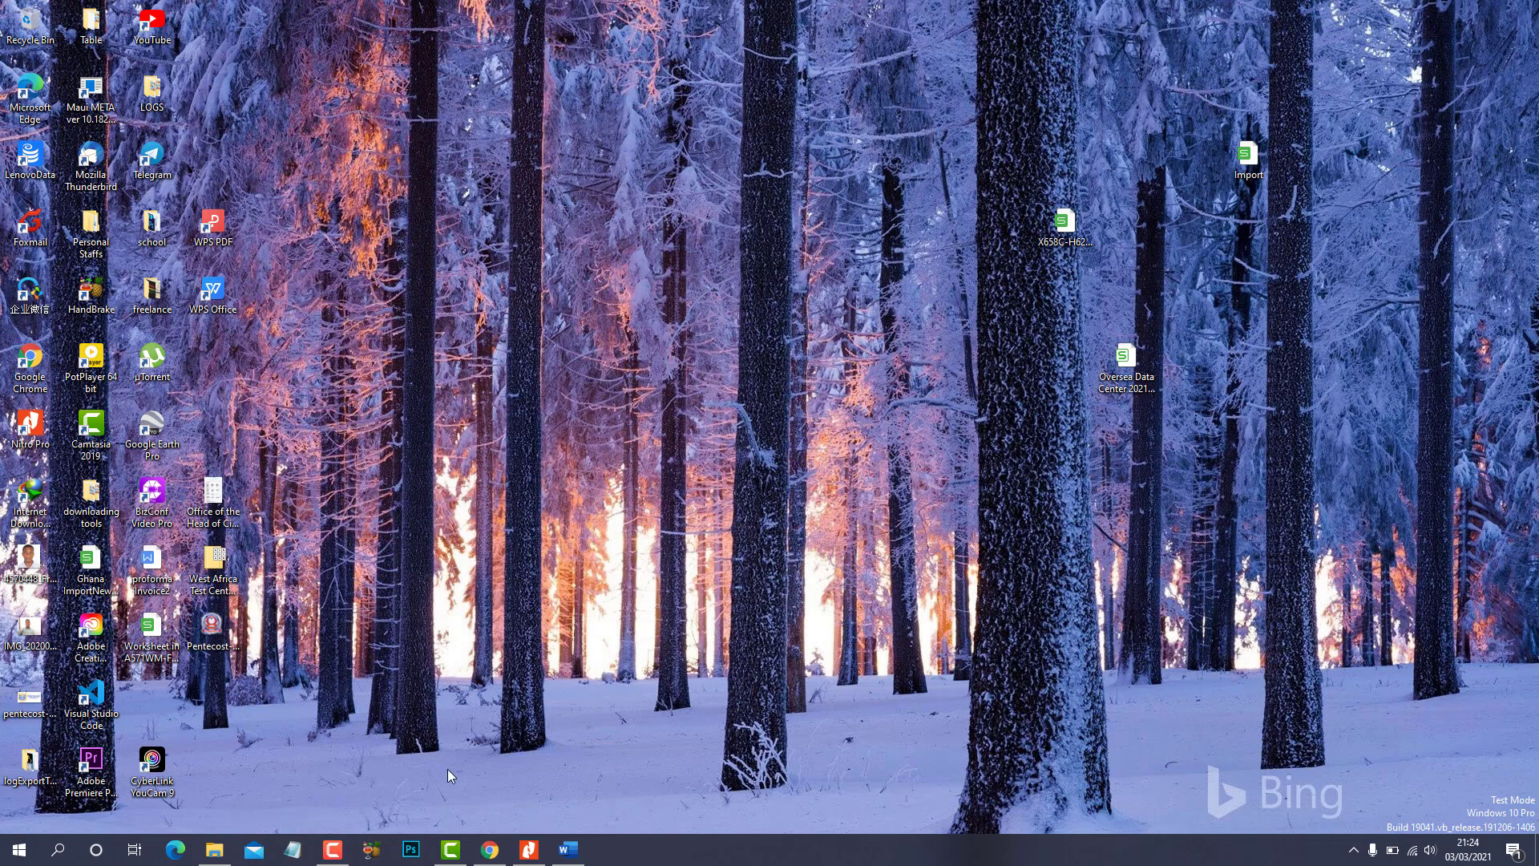
Minimize the Camtasia editor and restore the running Camtasia Recorder window
left_click(450, 849)
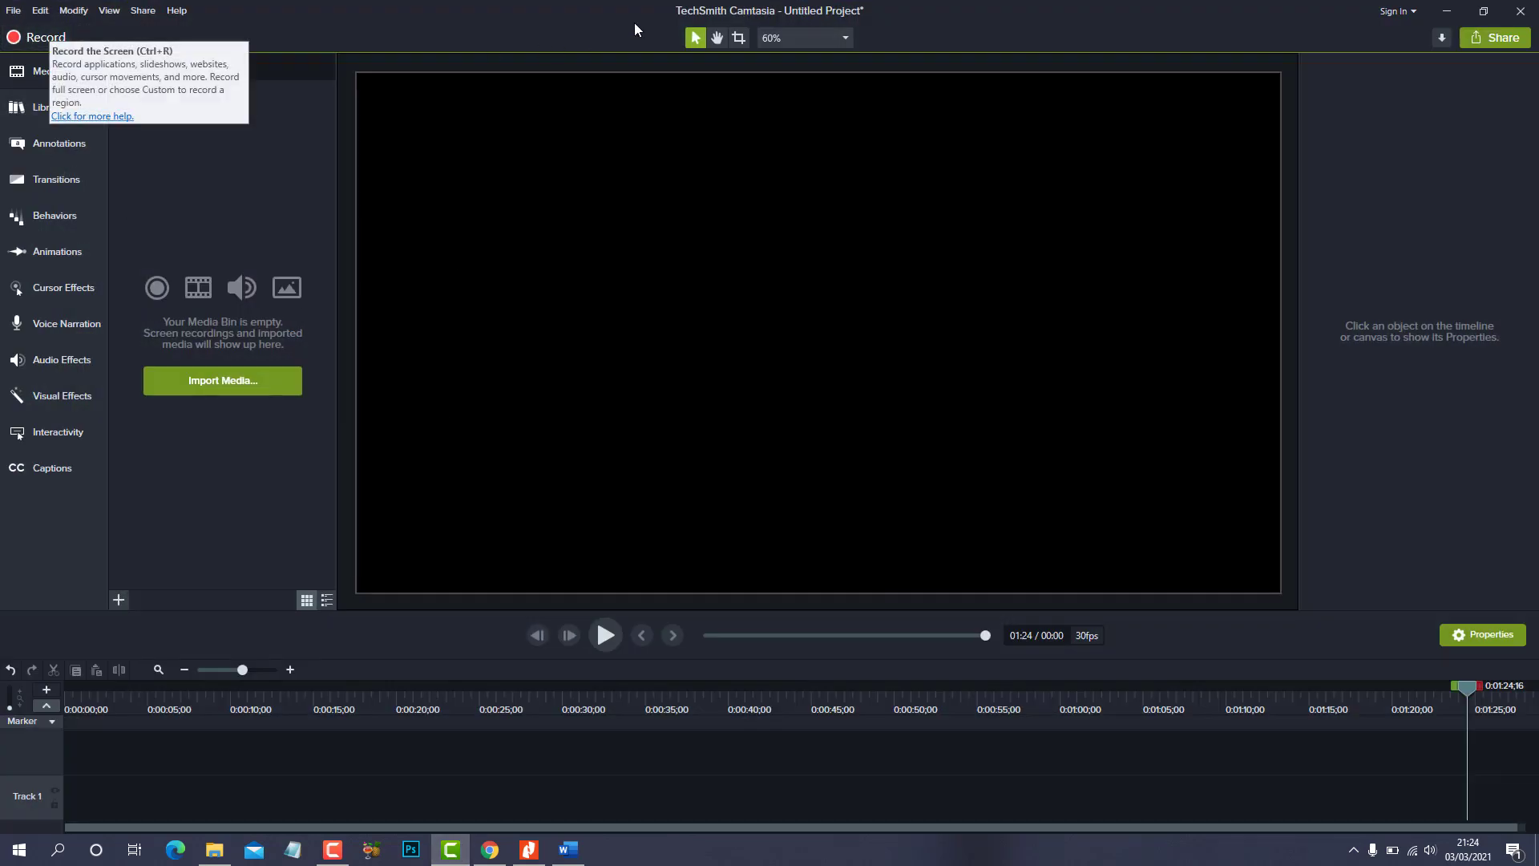
left_click(1447, 11)
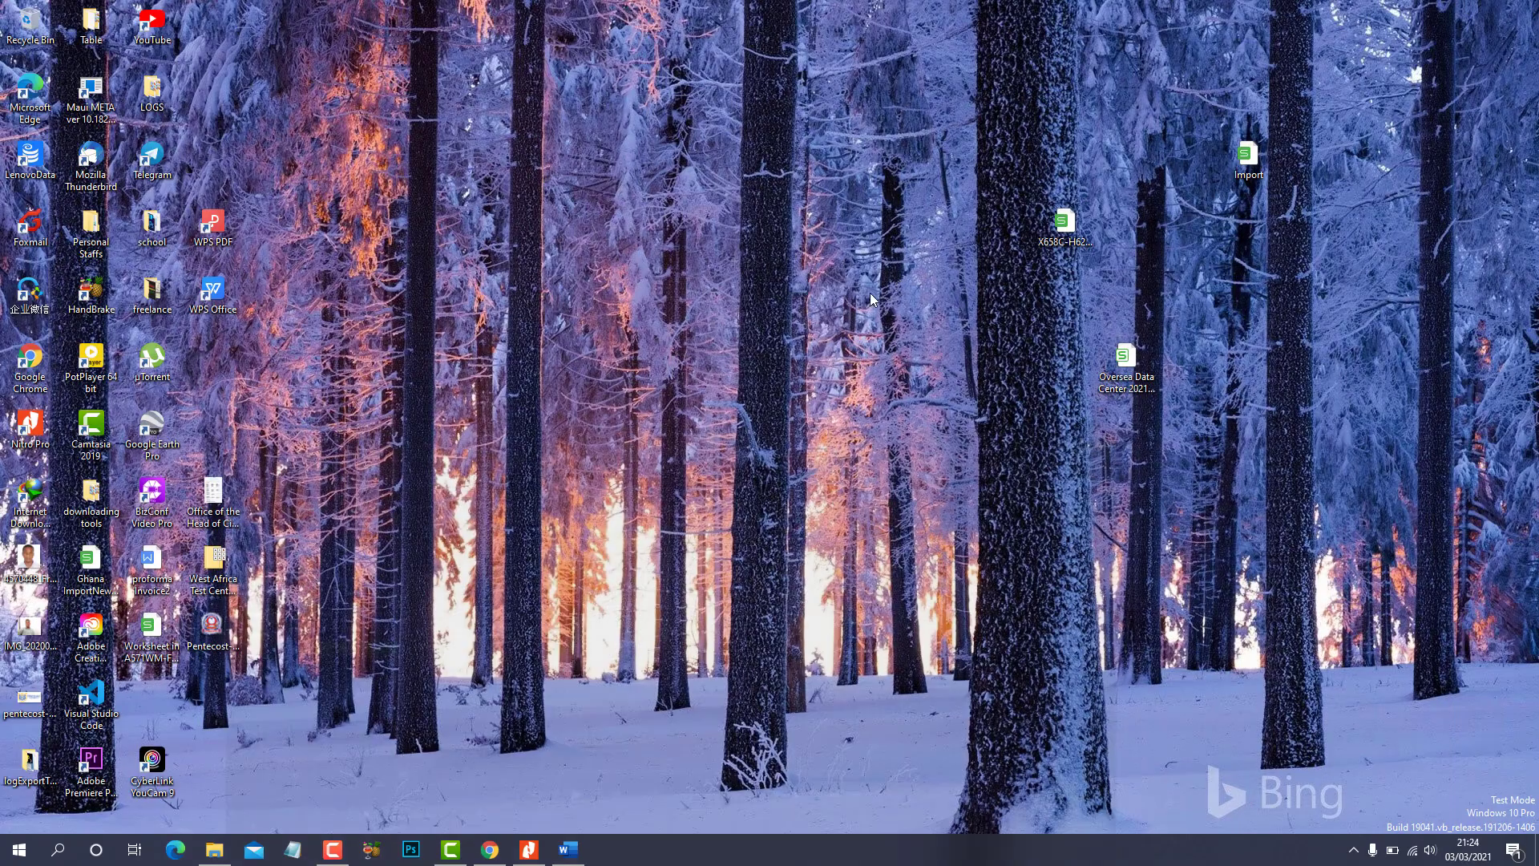
left_click(332, 849)
Move the recorder window slightly higher and open its Tools menu
left_click_drag(743, 314, 744, 267)
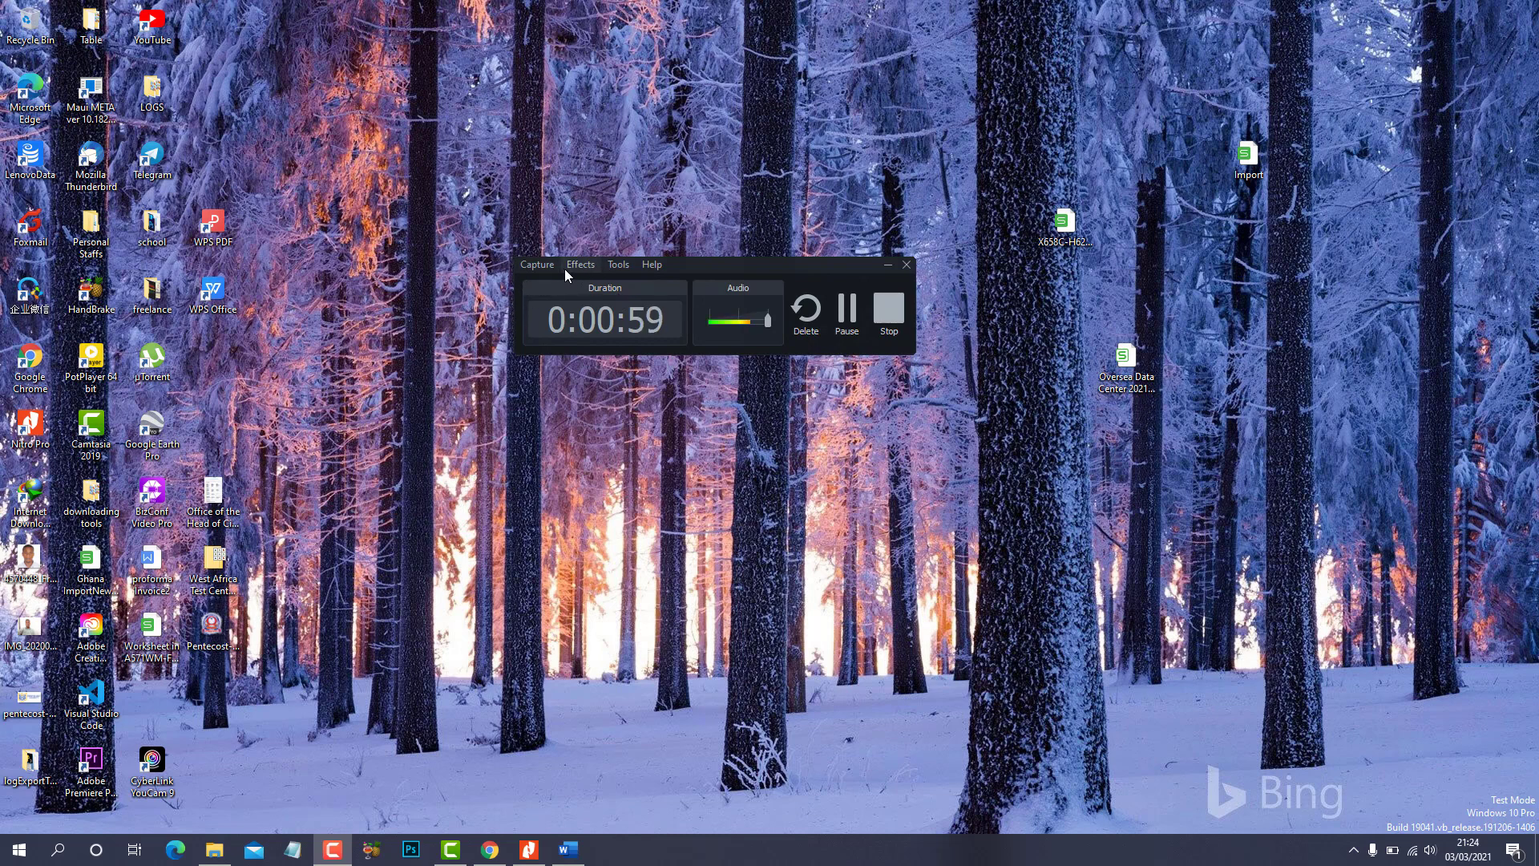
left_click(618, 268)
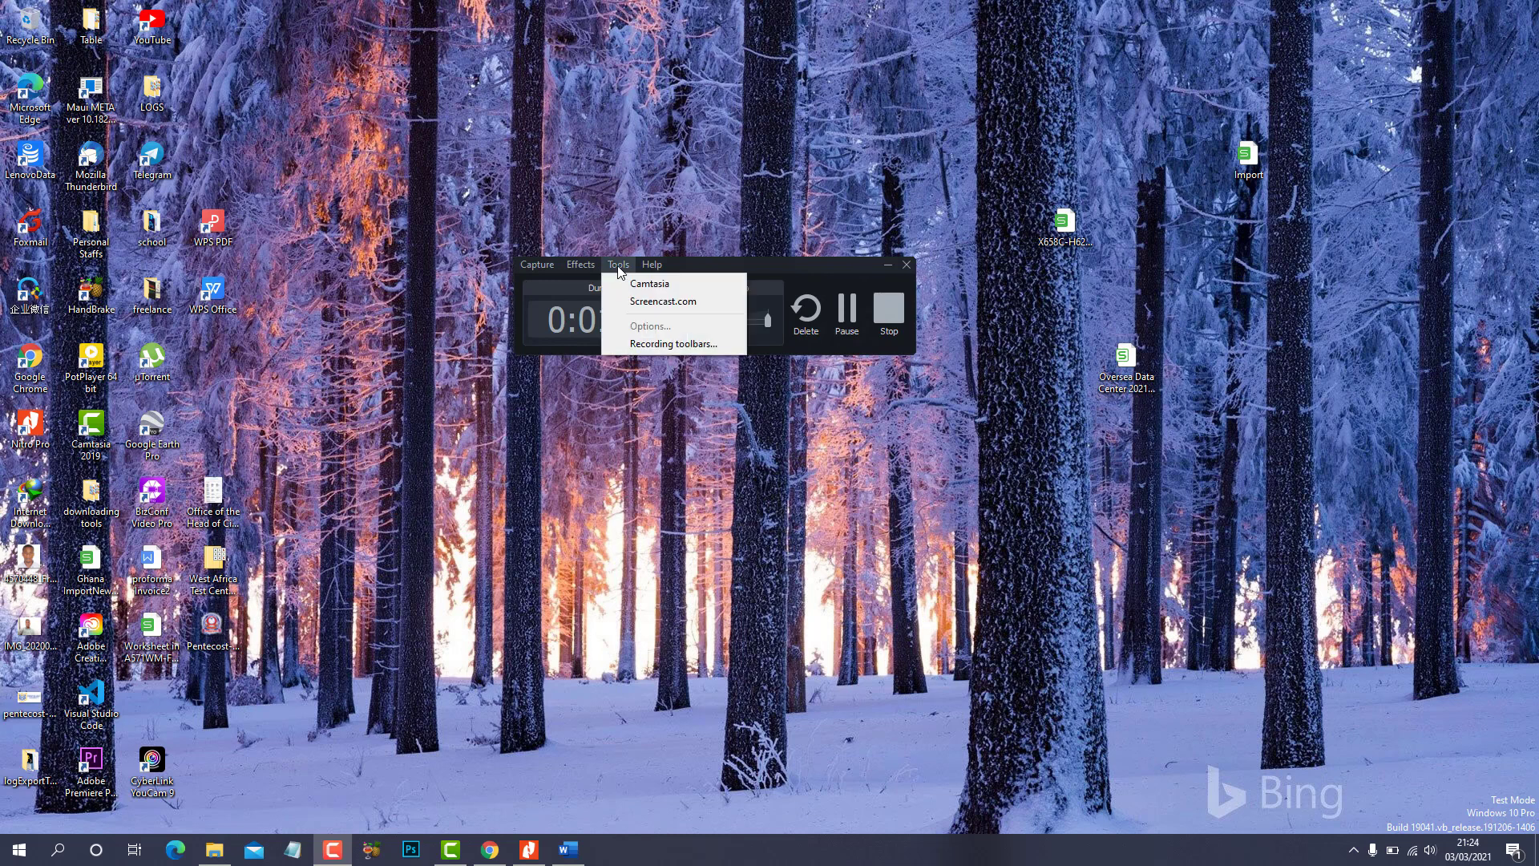
Enable the Effects recording toolbar alongside Audio and Duration, and confirm
left_click(670, 344)
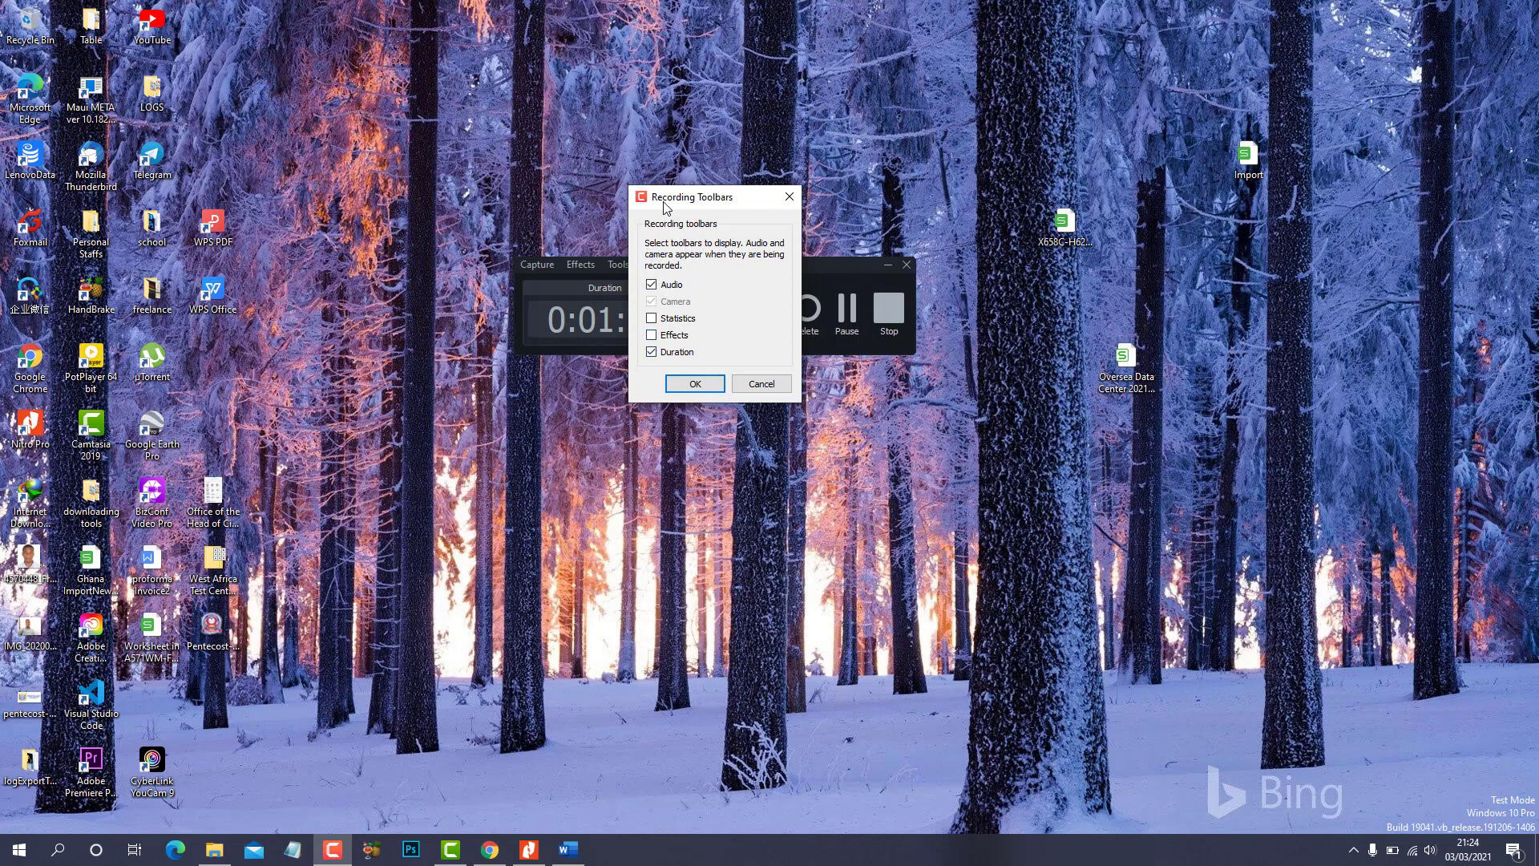
left_click_drag(676, 206, 502, 205)
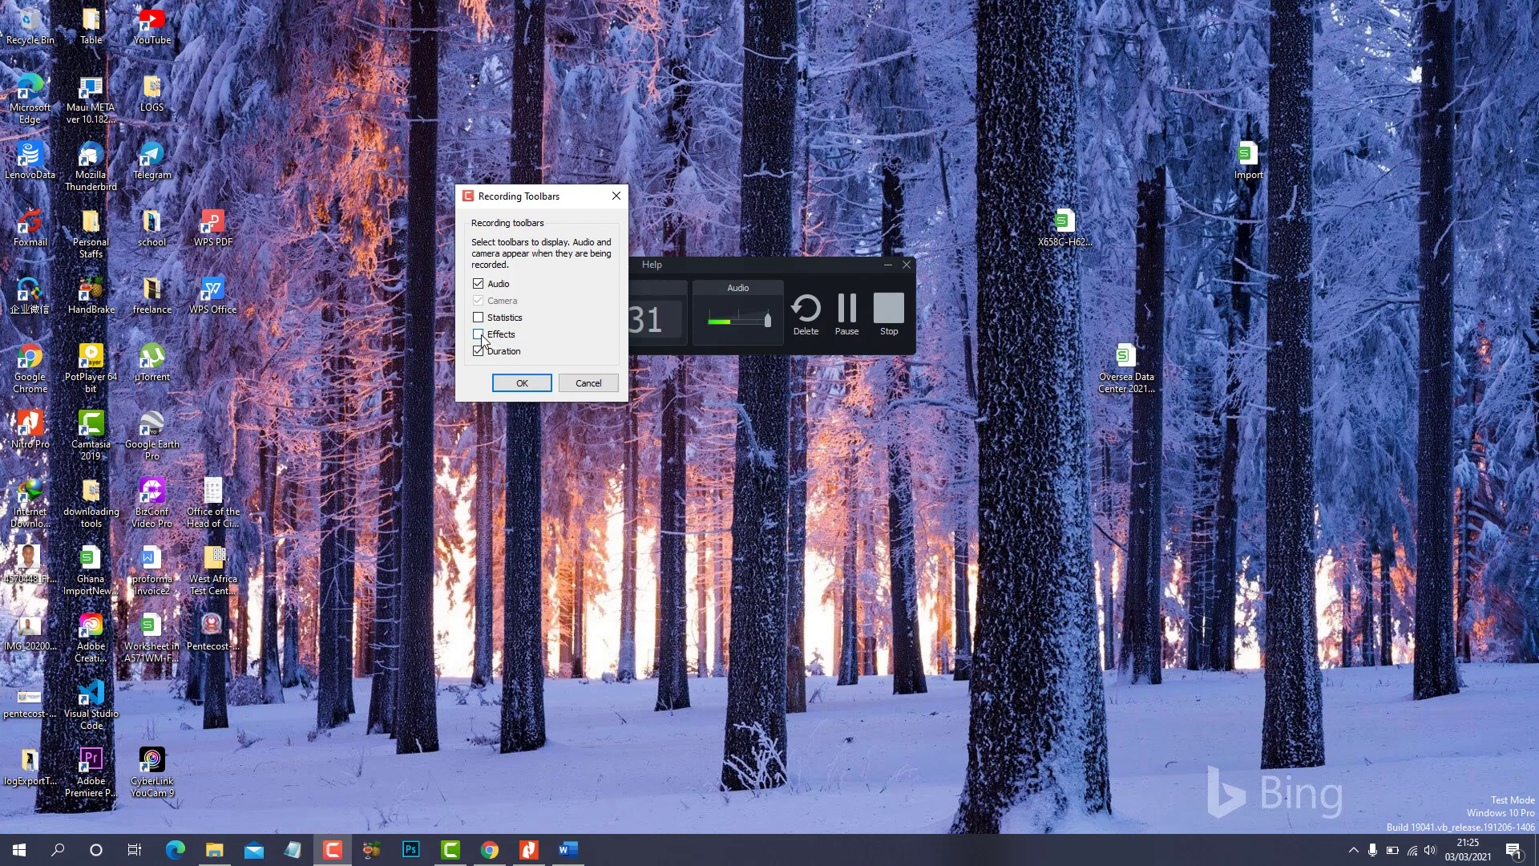
left_click(479, 334)
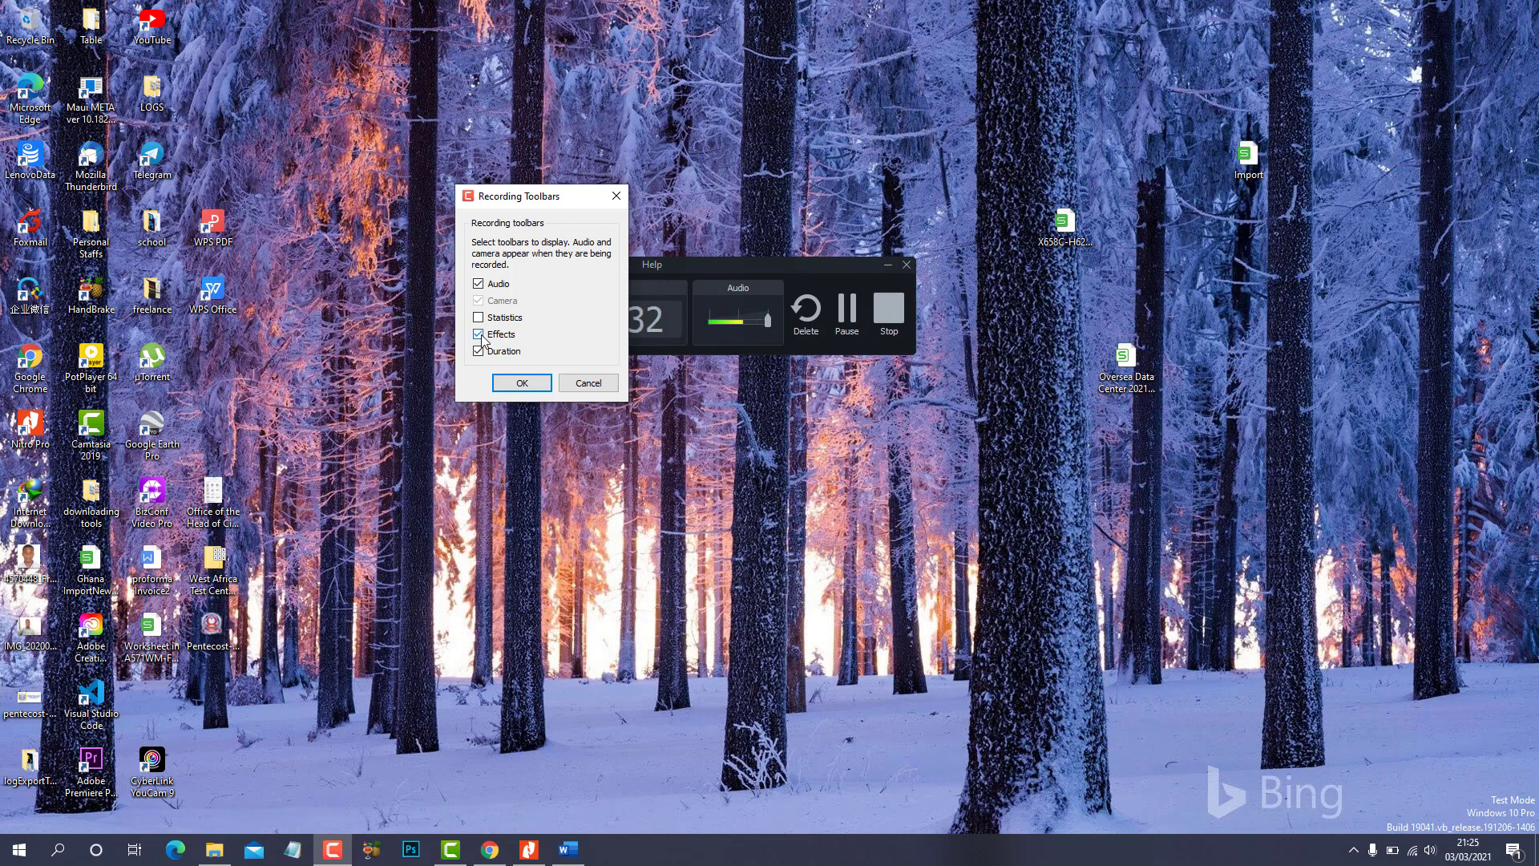
left_click(525, 384)
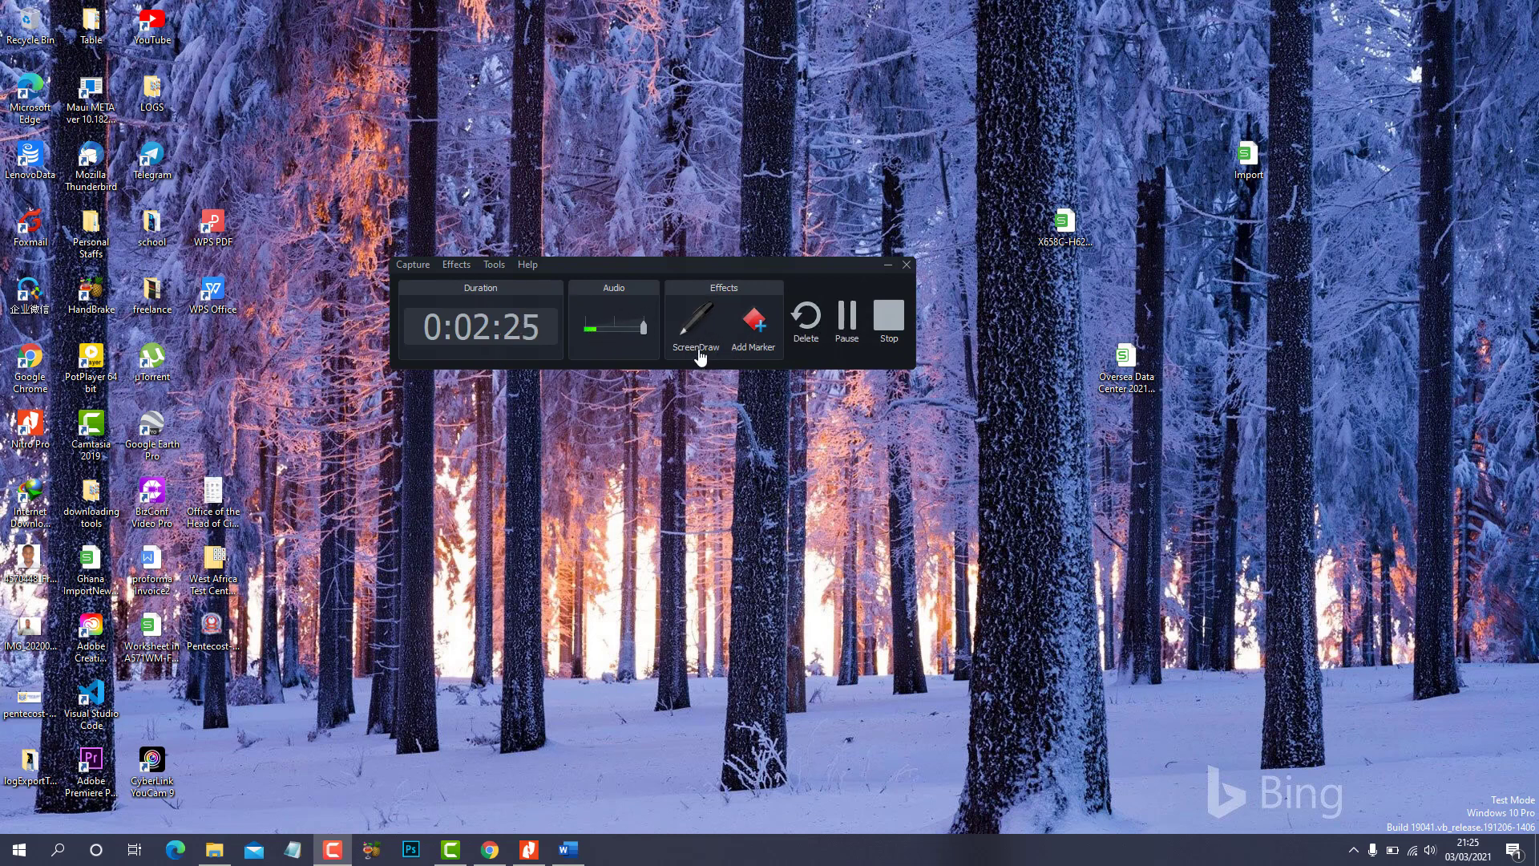
Start ScreenDraw, switch the red tool to Pen, and draw the H's left stroke
left_click(708, 325)
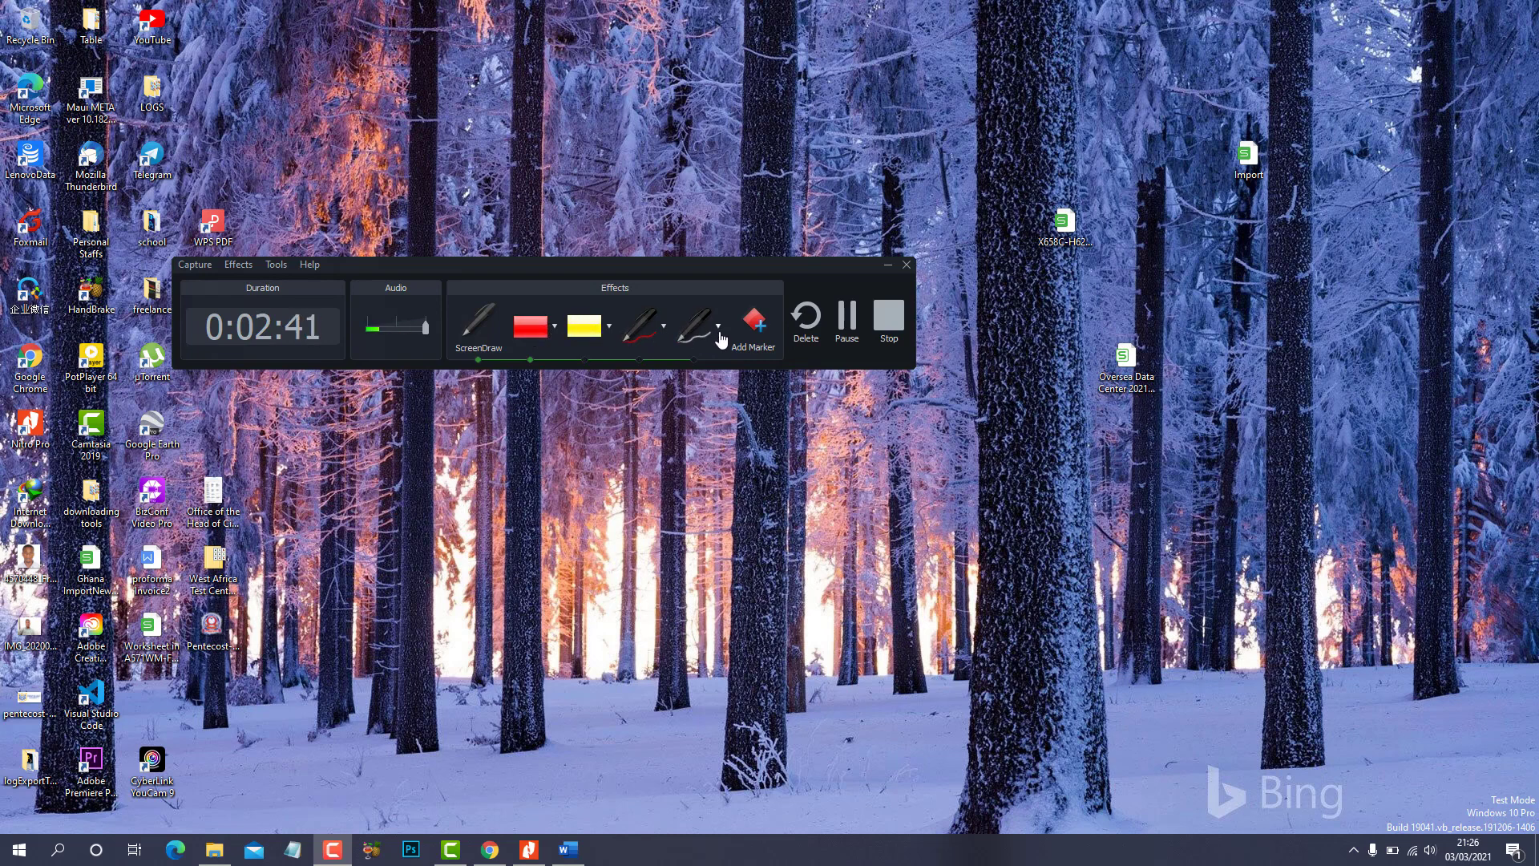
left_click(554, 325)
mouse_move(571, 359)
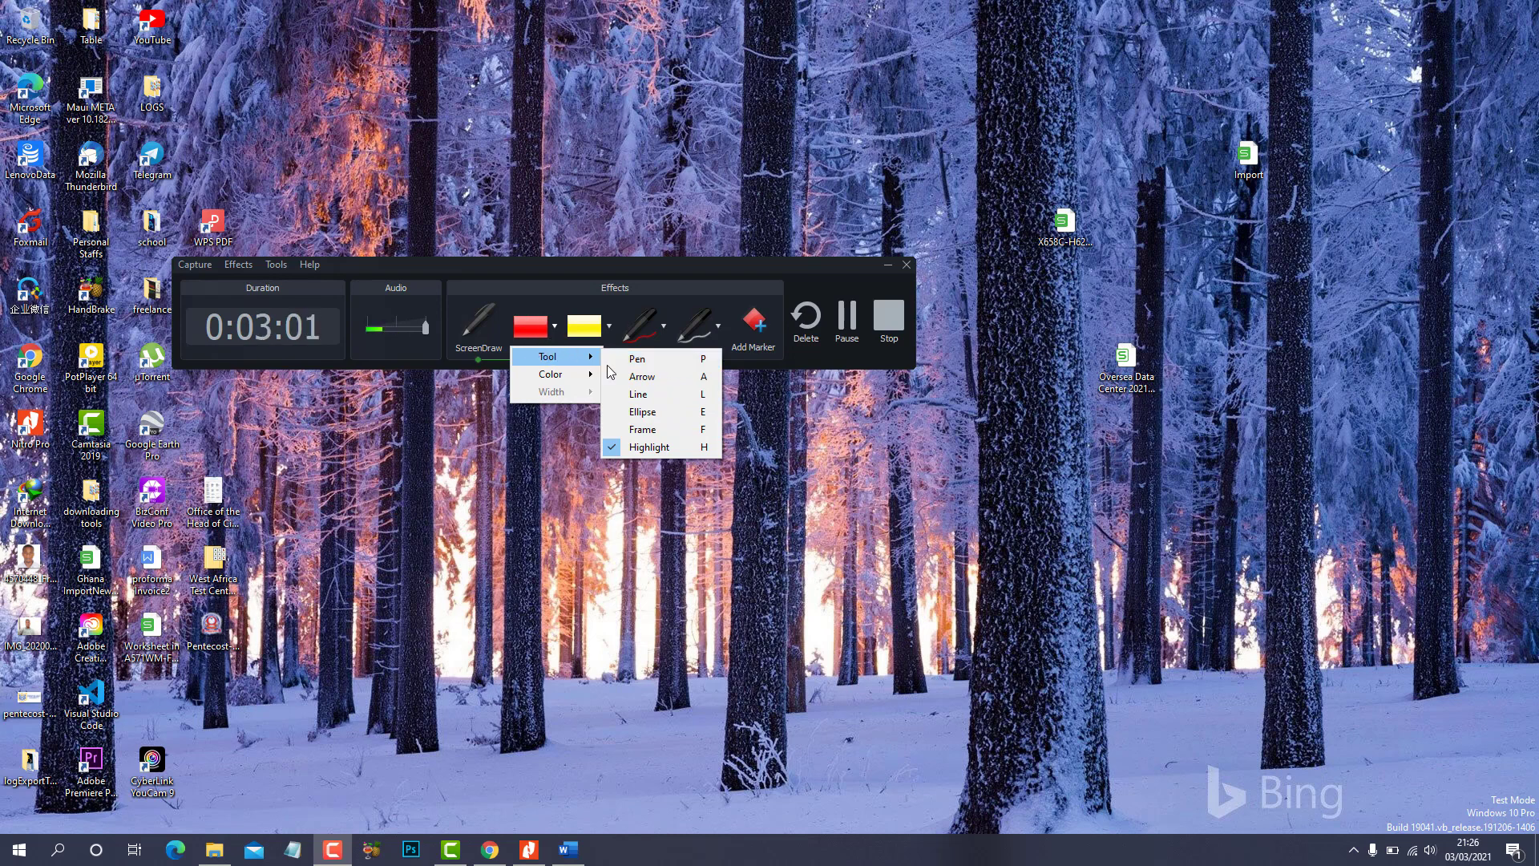
left_click(647, 362)
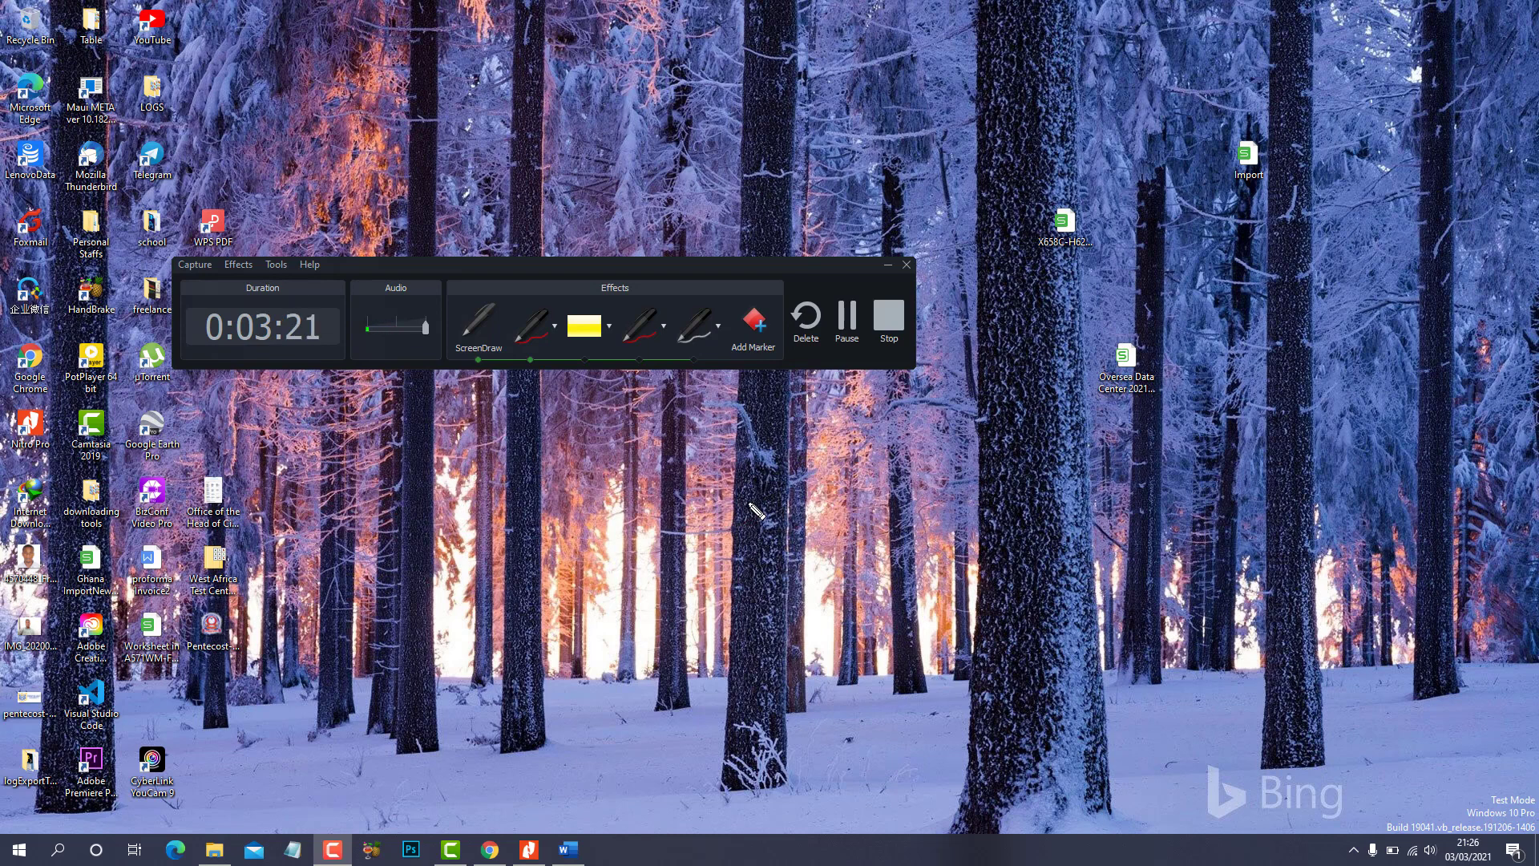
left_click_drag(748, 502, 746, 593)
Finish the red 'HAU' lettering: H's right stroke and crossbar, then A and U
left_click_drag(774, 502, 774, 595)
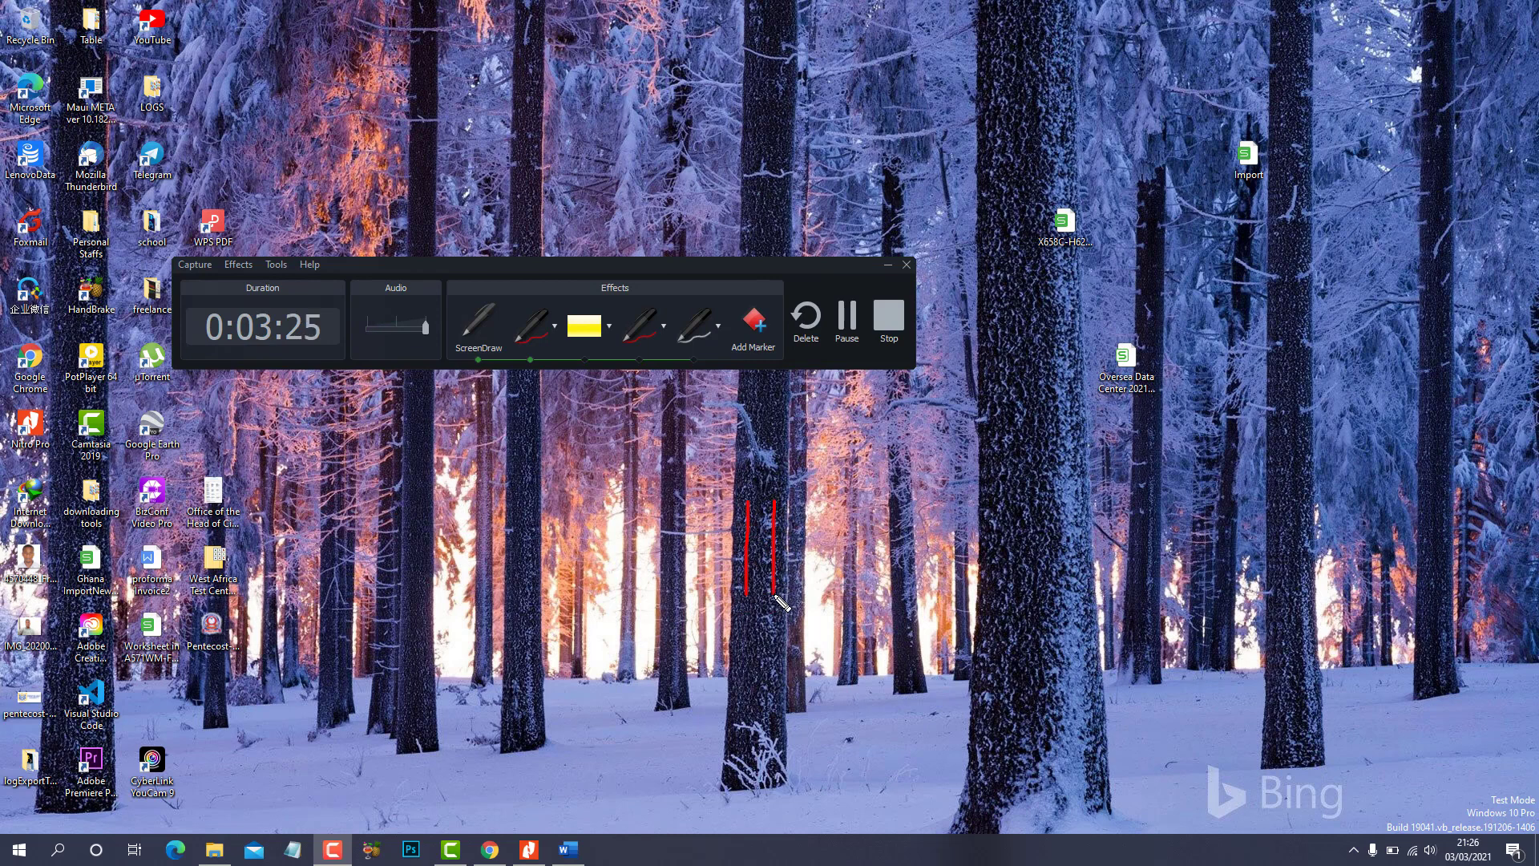
left_click_drag(747, 538, 772, 540)
mouse_move(776, 593)
left_mouse_down()
mouse_move(826, 554)
mouse_move(852, 582)
mouse_move(813, 553)
left_mouse_up()
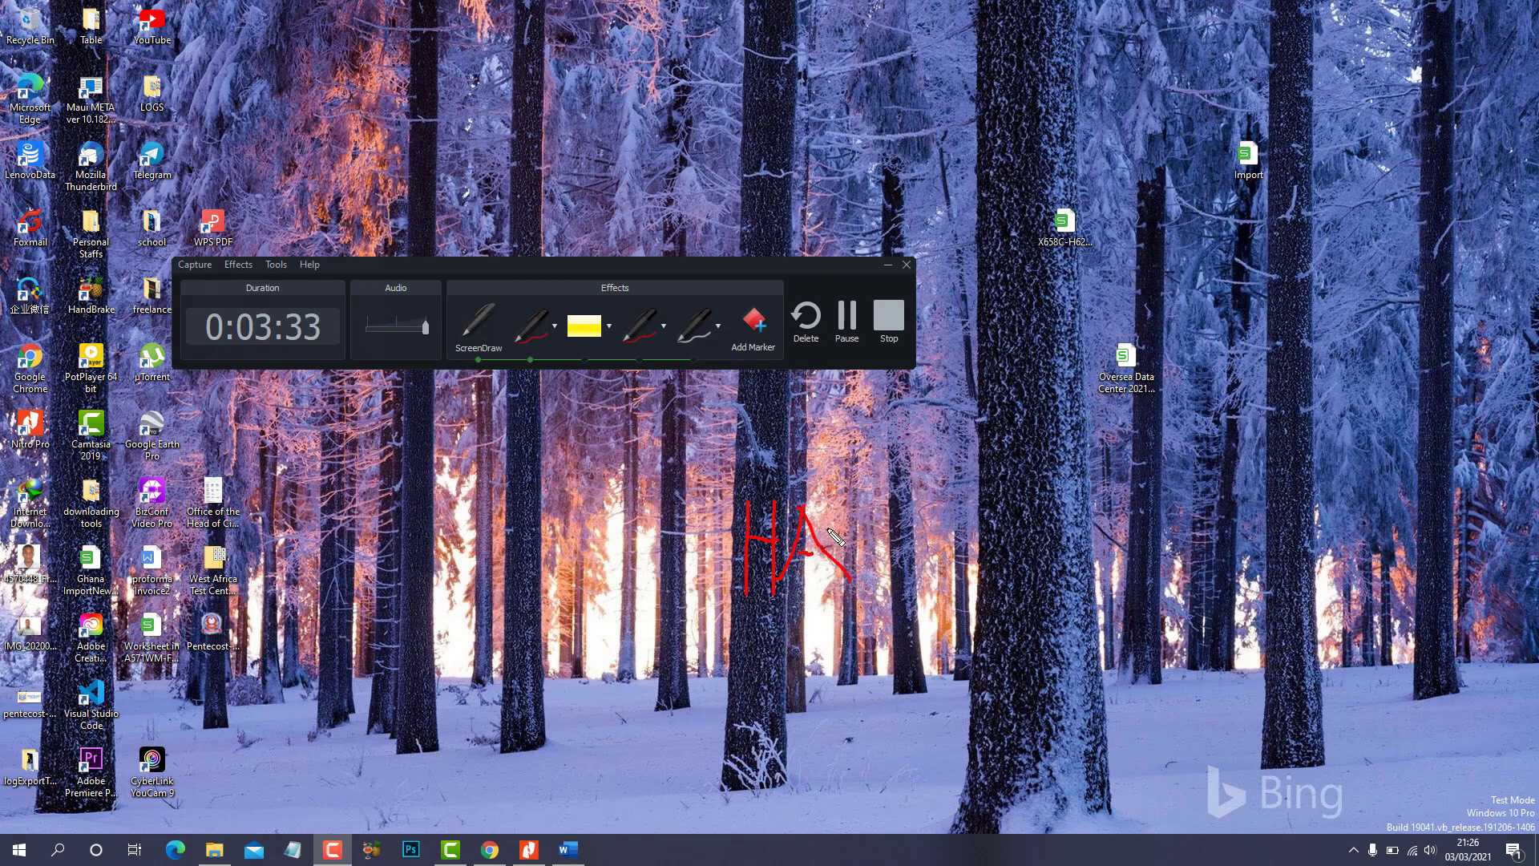
mouse_move(848, 502)
left_mouse_down()
mouse_move(878, 584)
mouse_move(929, 562)
mouse_move(906, 503)
left_mouse_up()
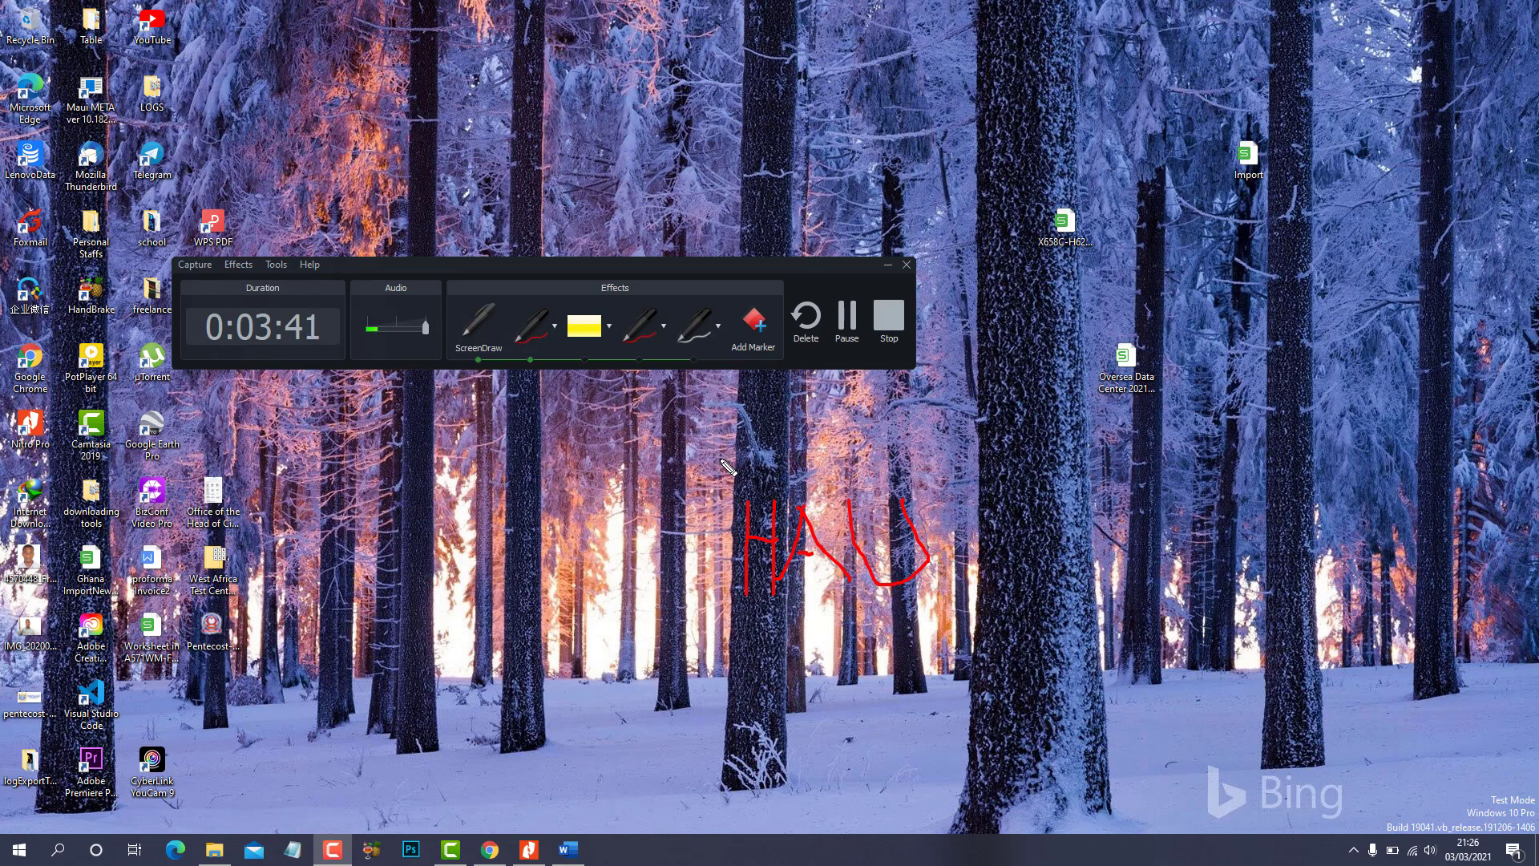
Switch ScreenDraw to Arrow and draw a red arrow from the top right down to HAU
left_click(554, 327)
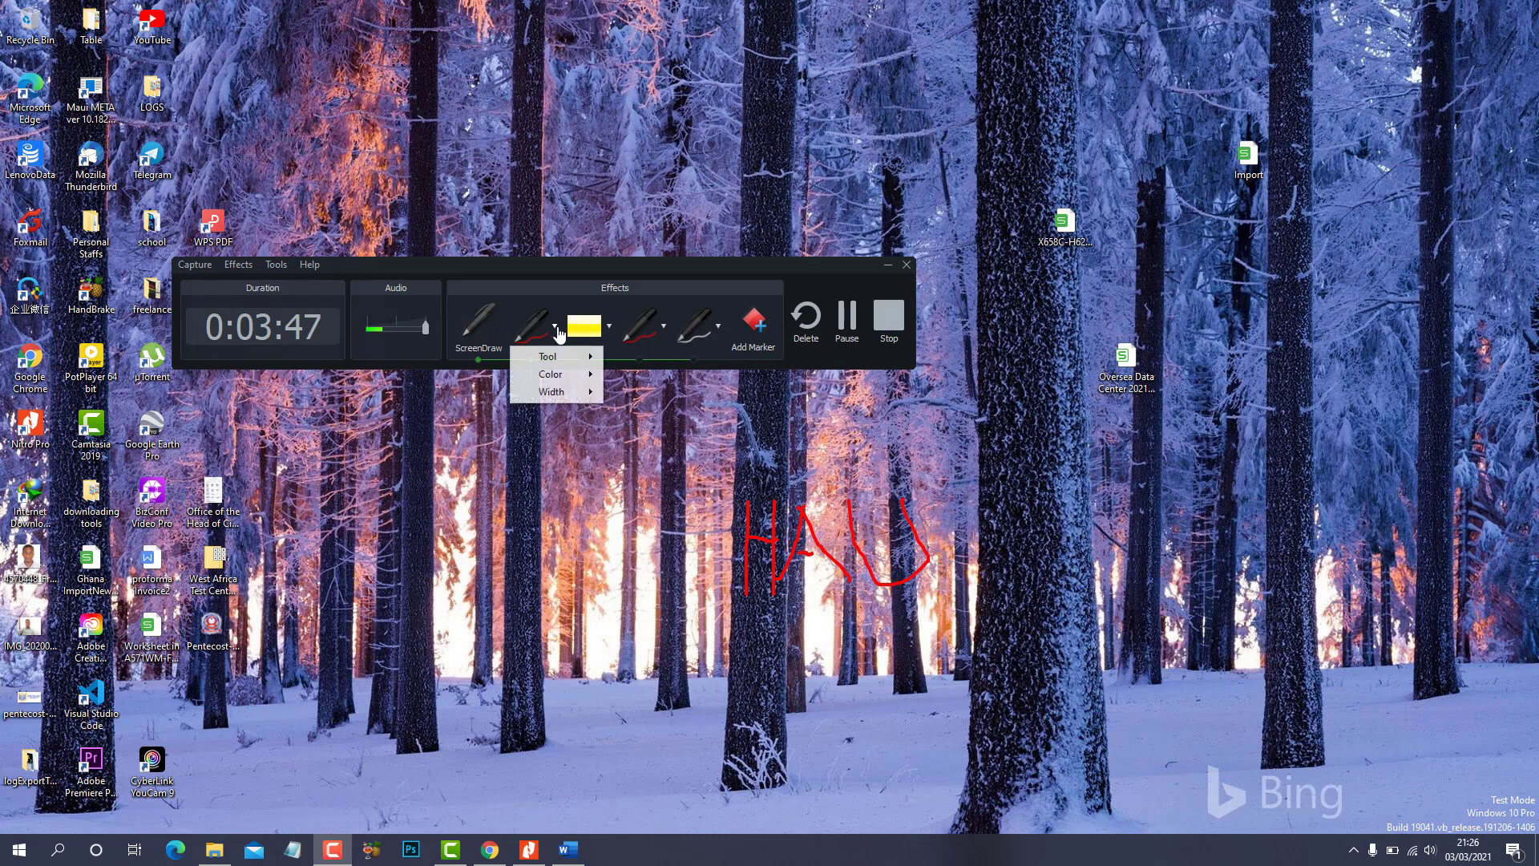
mouse_move(562, 356)
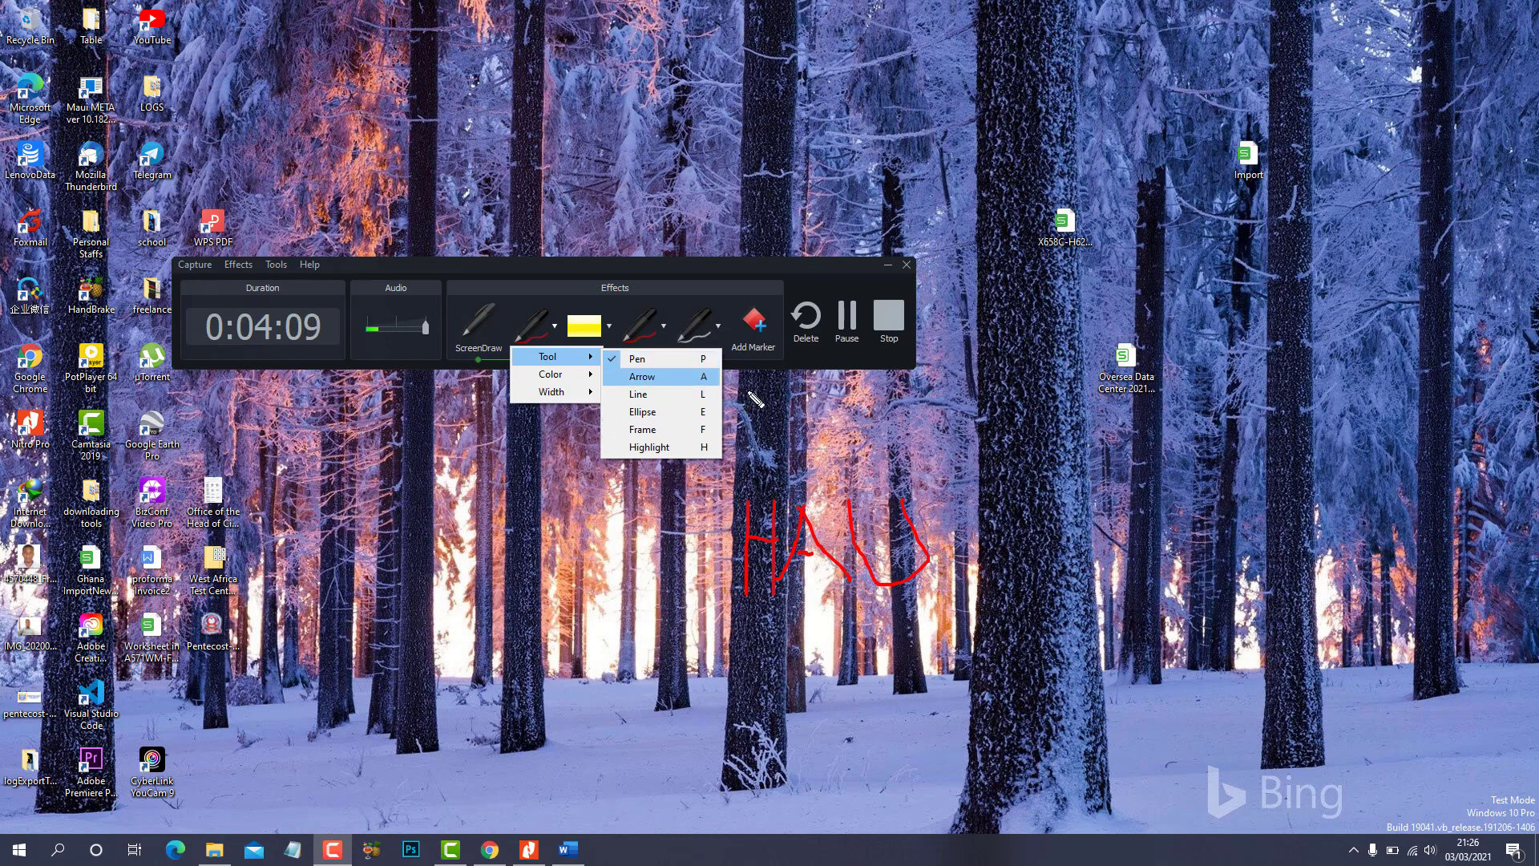
left_click(800, 407)
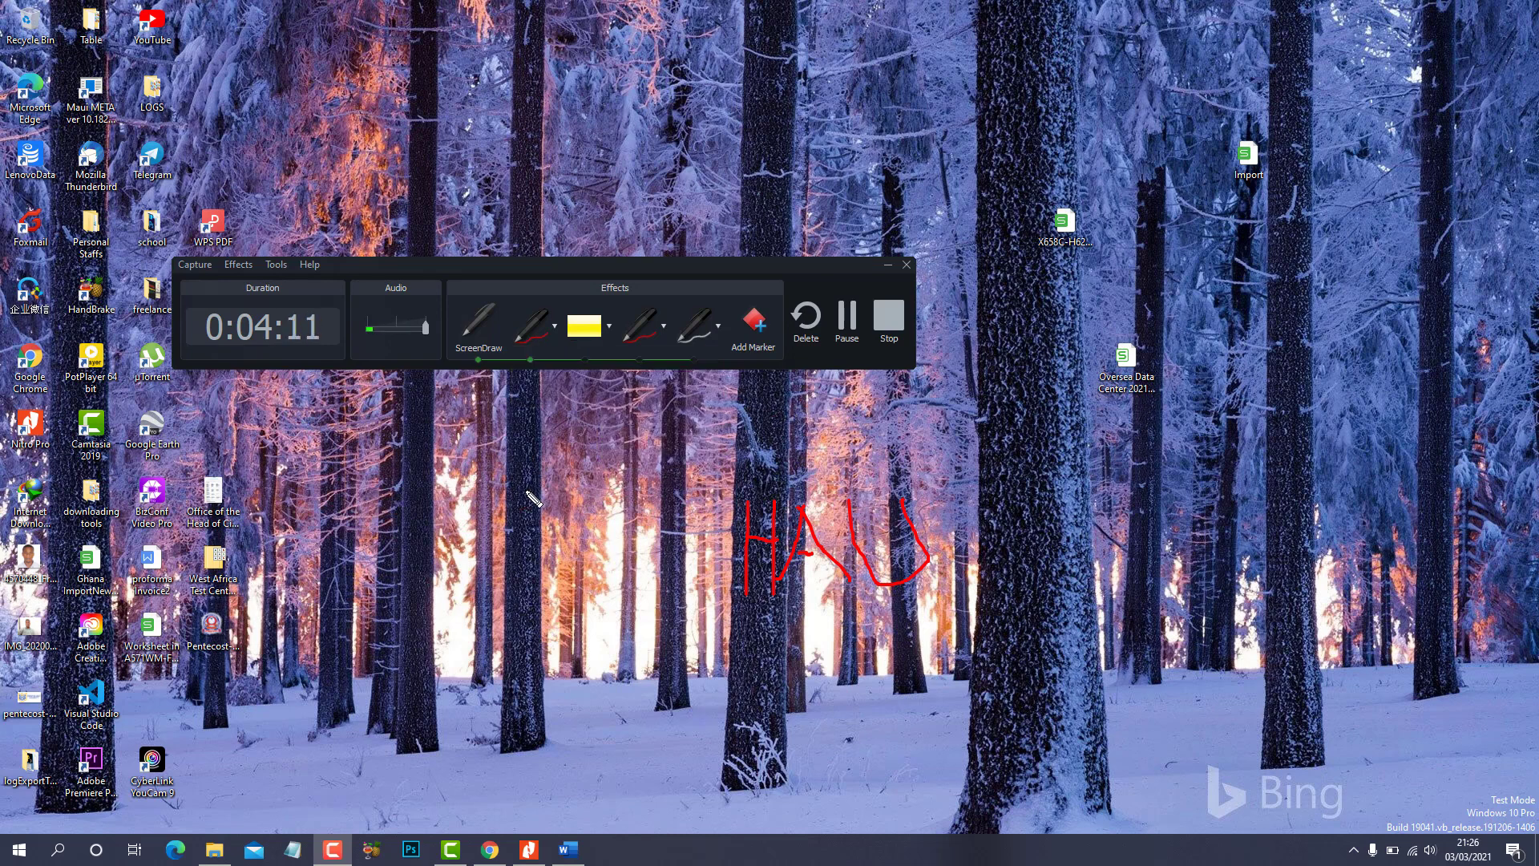
key("a")
left_click_drag(1264, 99, 937, 511)
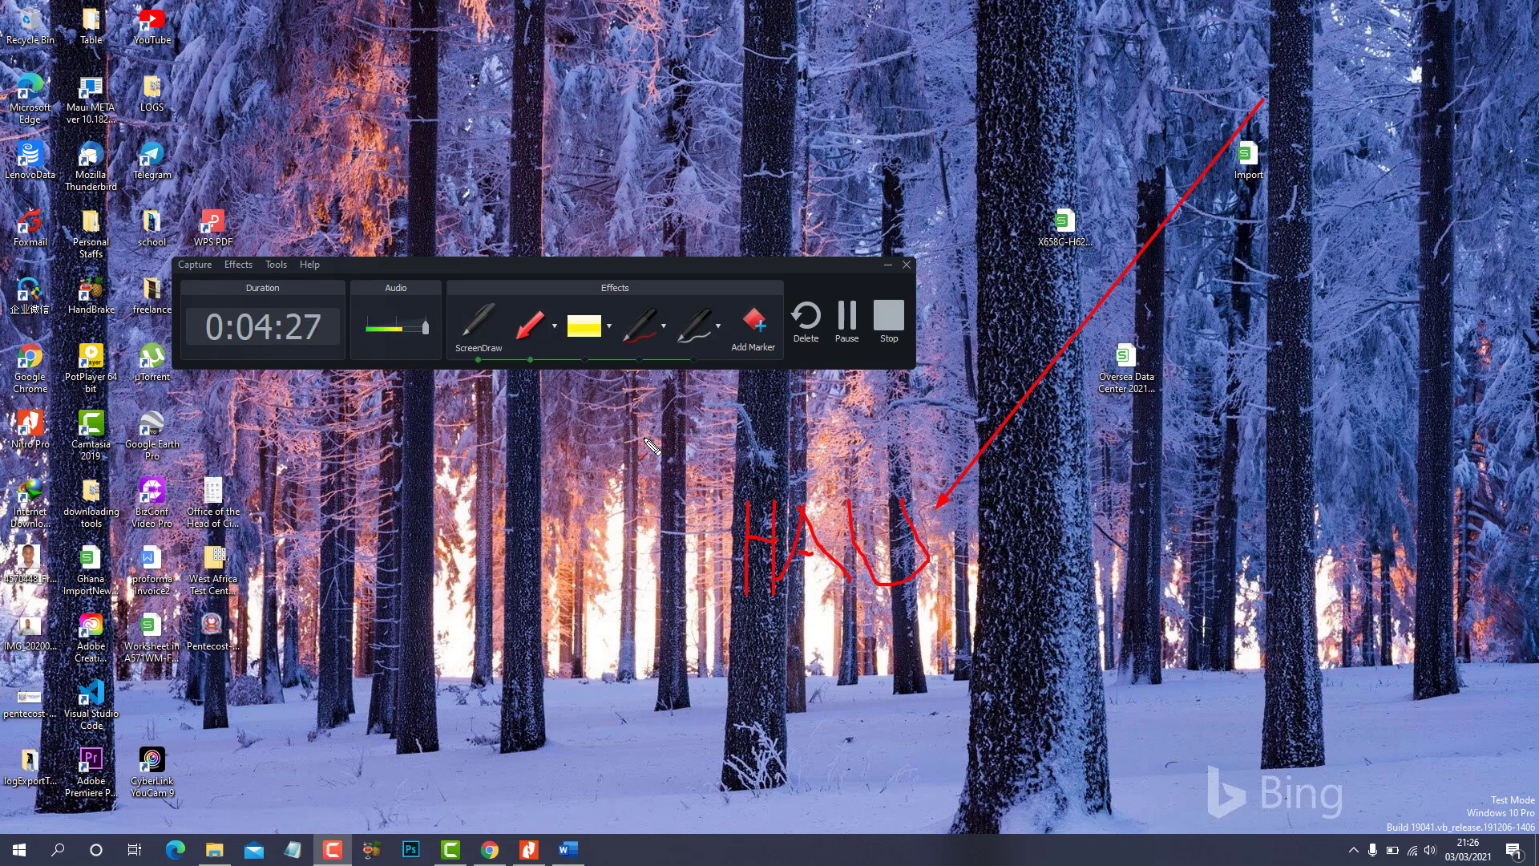
Keep red as the drawing colour and draw a red arrow pointing left
left_click(556, 329)
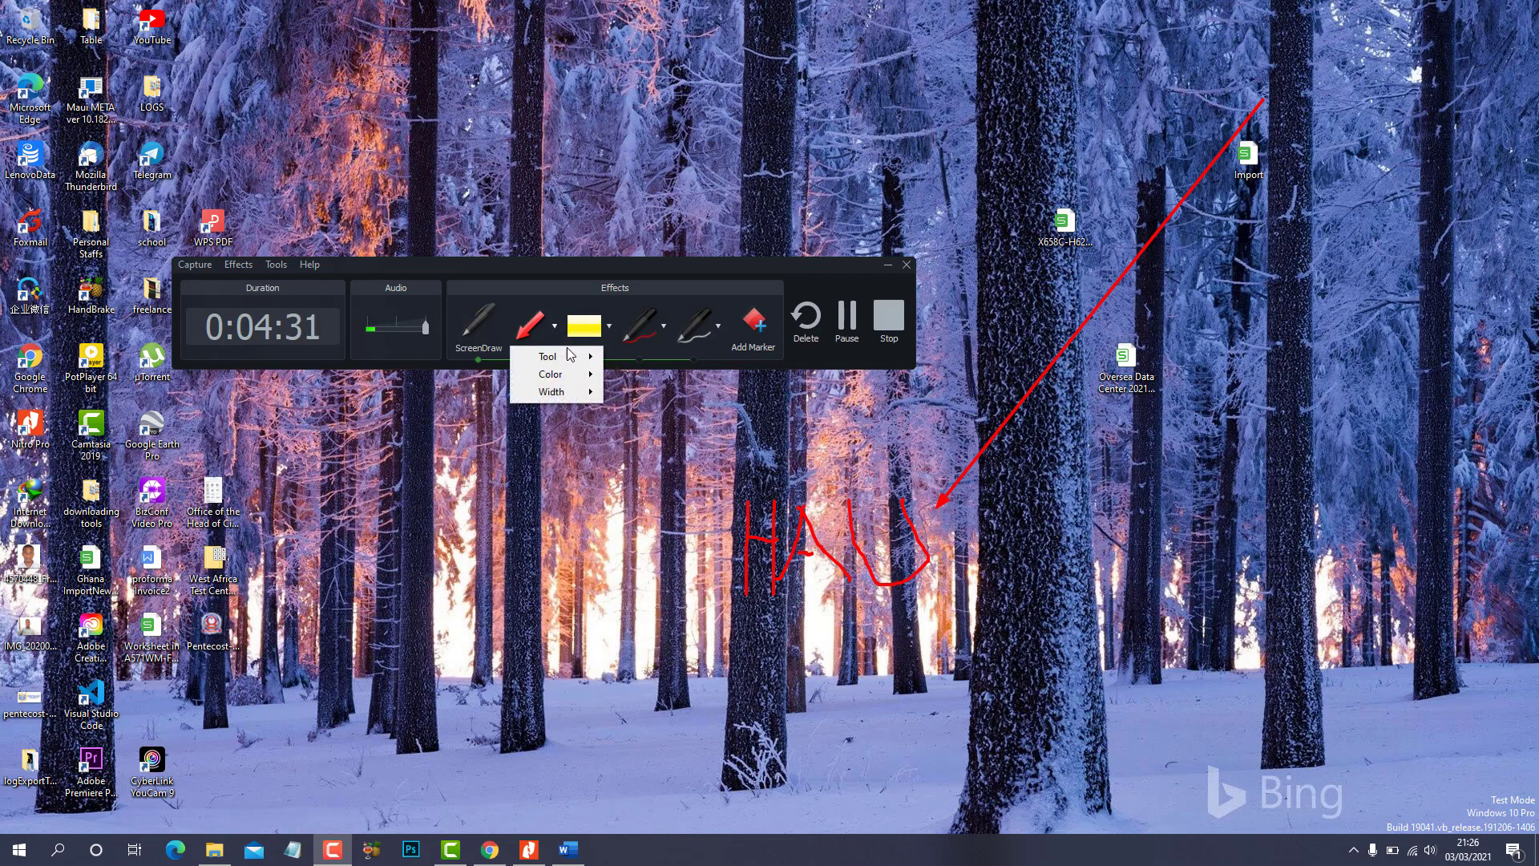
mouse_move(586, 385)
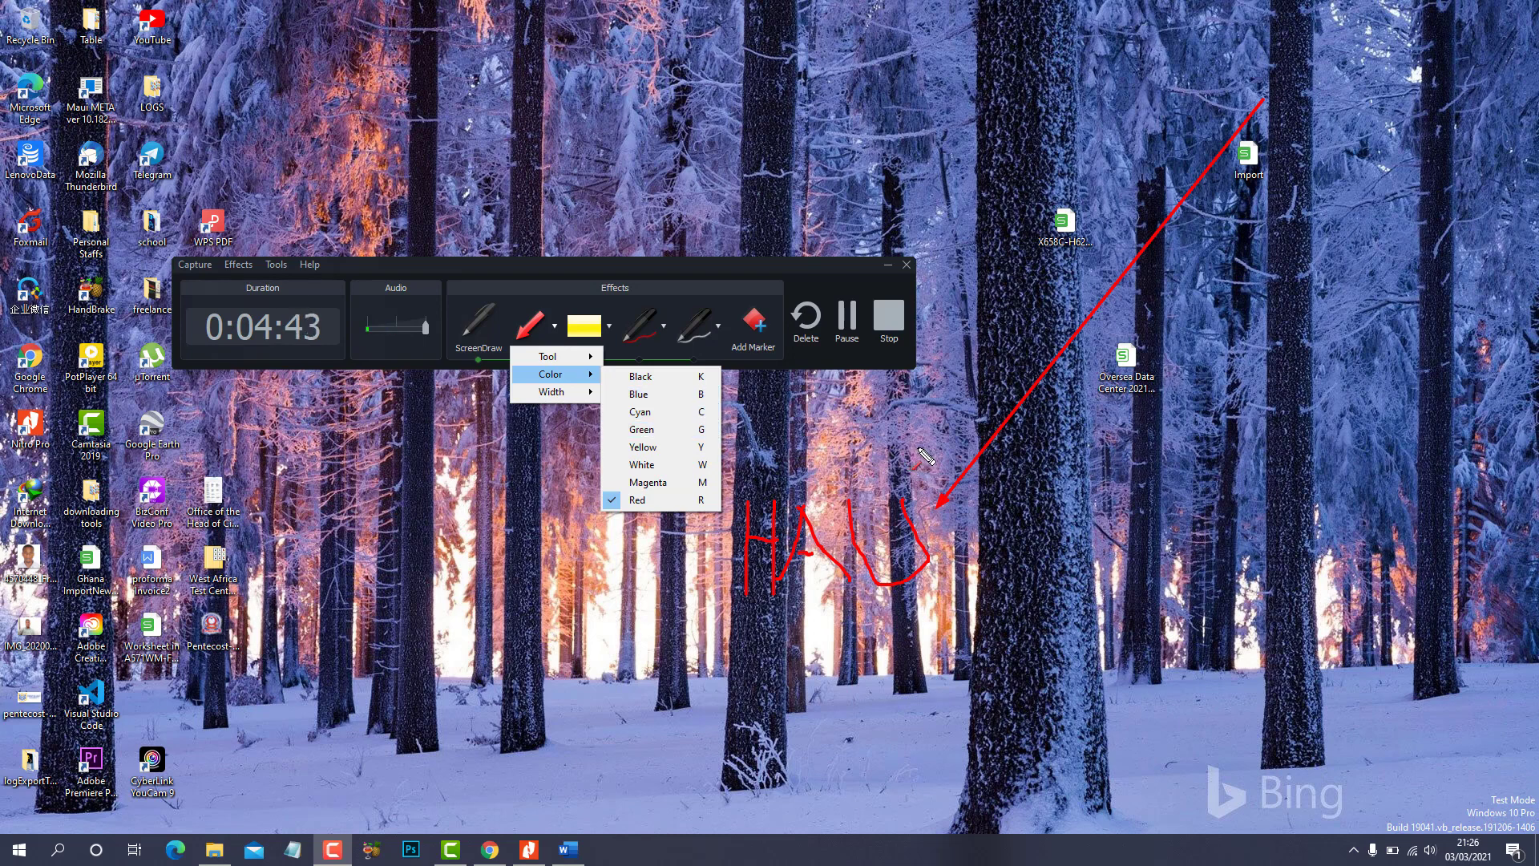
left_click(908, 425)
left_click_drag(905, 417, 627, 376)
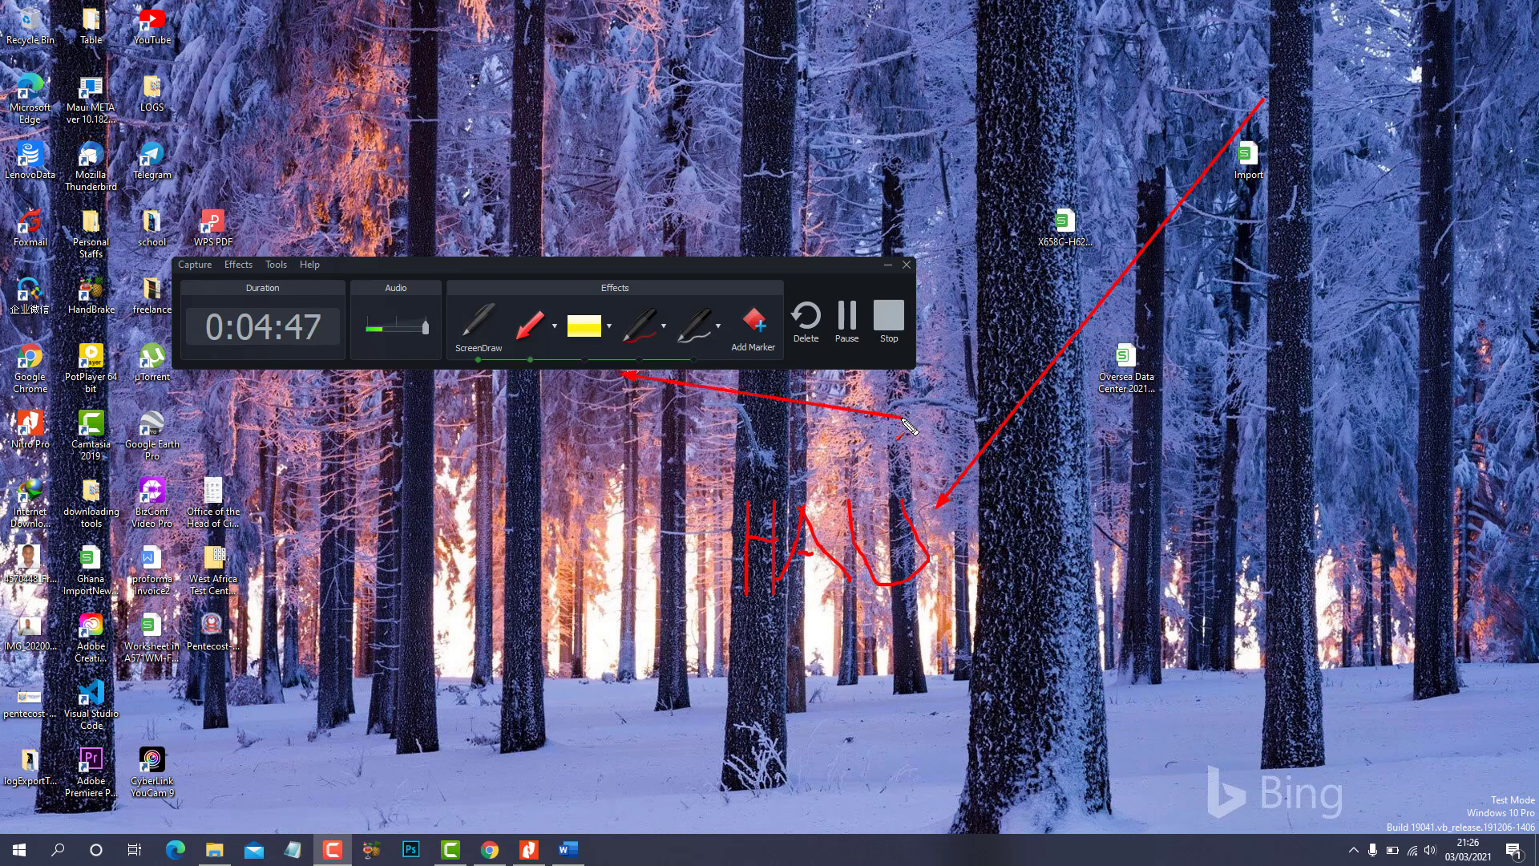
Switch to white and draw two white arrows toward the HAU lettering
key("w")
left_click_drag(1071, 81, 978, 473)
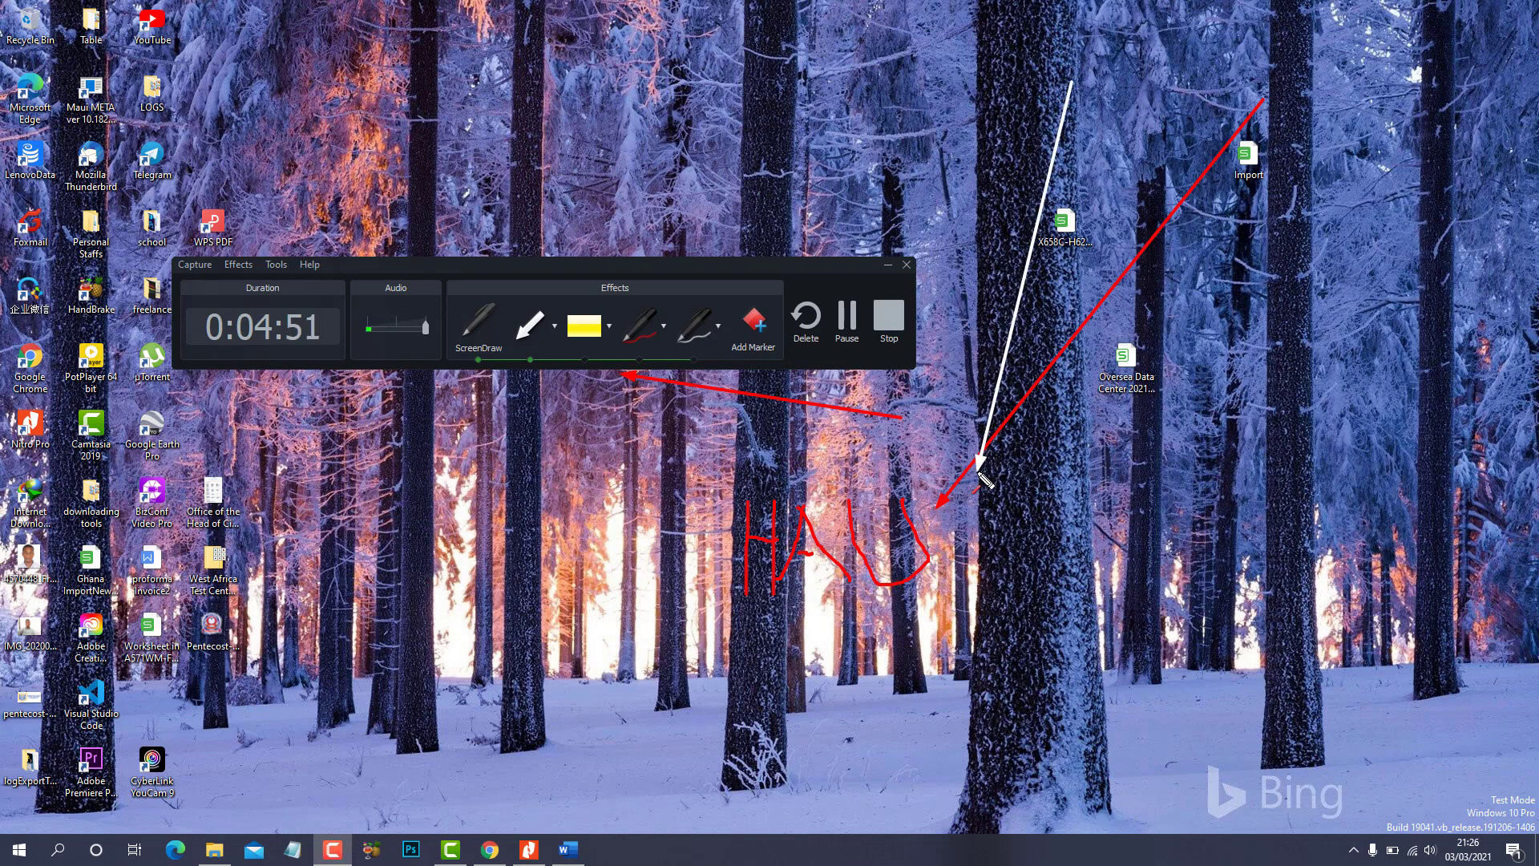
mouse_move(1265, 388)
left_mouse_down()
mouse_move(1323, 553)
mouse_move(1239, 215)
mouse_move(1235, 76)
mouse_move(1195, 251)
mouse_move(970, 593)
left_mouse_up()
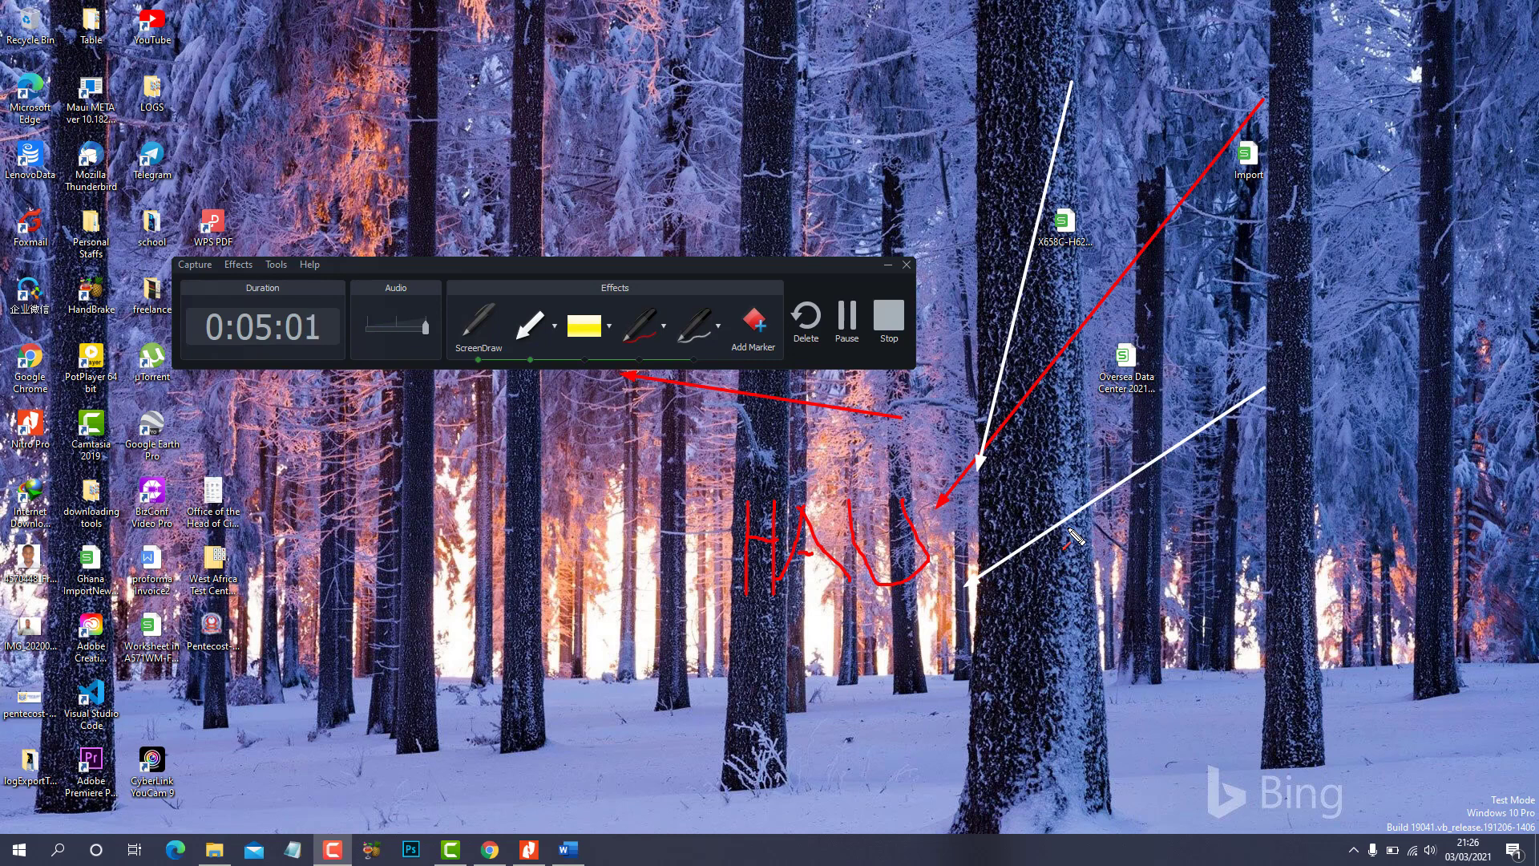
left_click(554, 327)
Switch to the Line tool and draw a white line under HAU
mouse_move(579, 354)
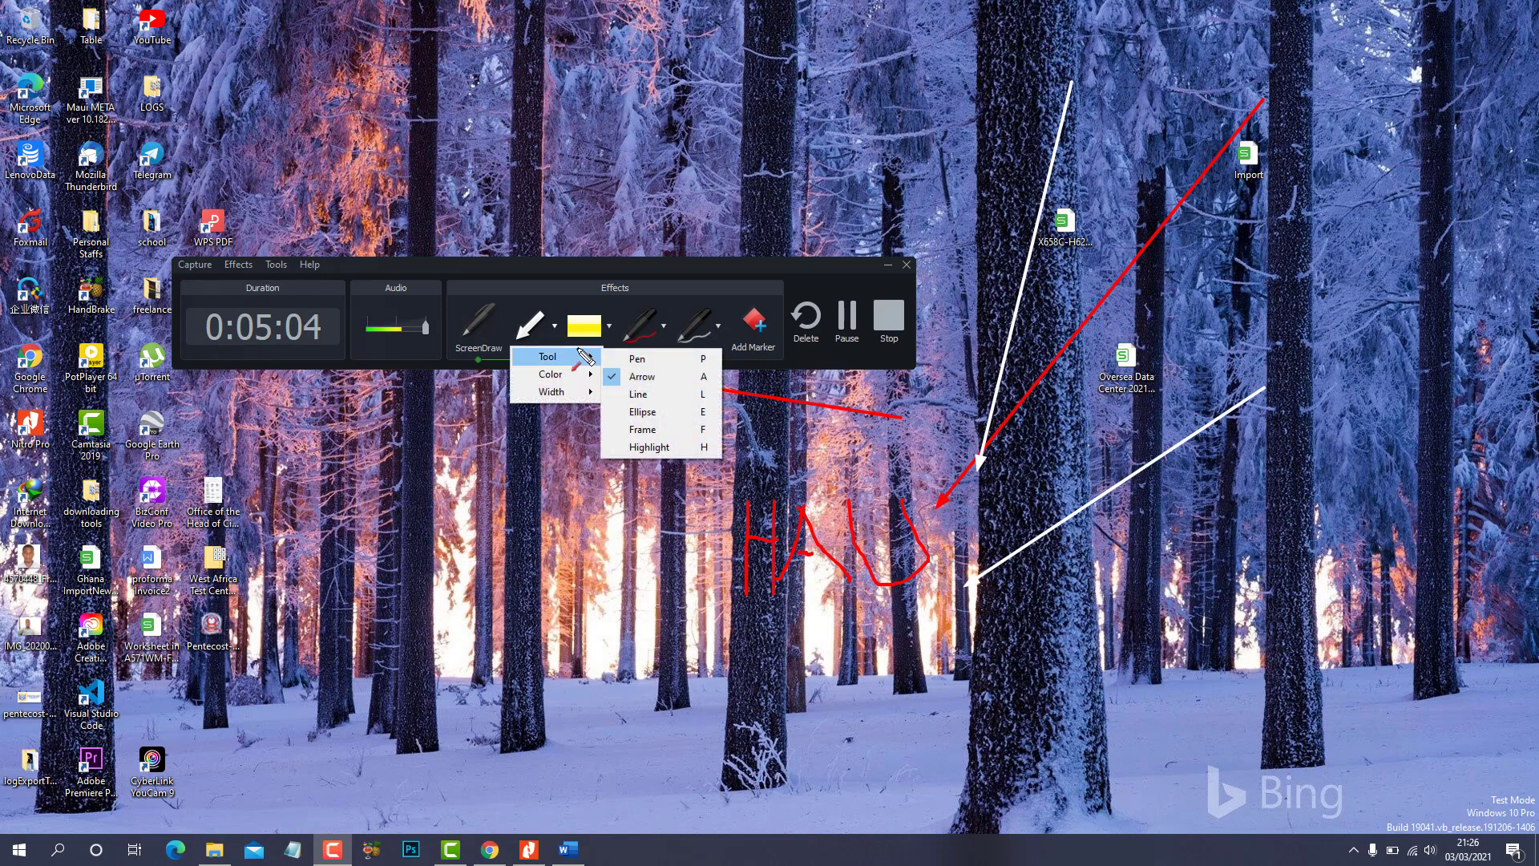
left_click(662, 398)
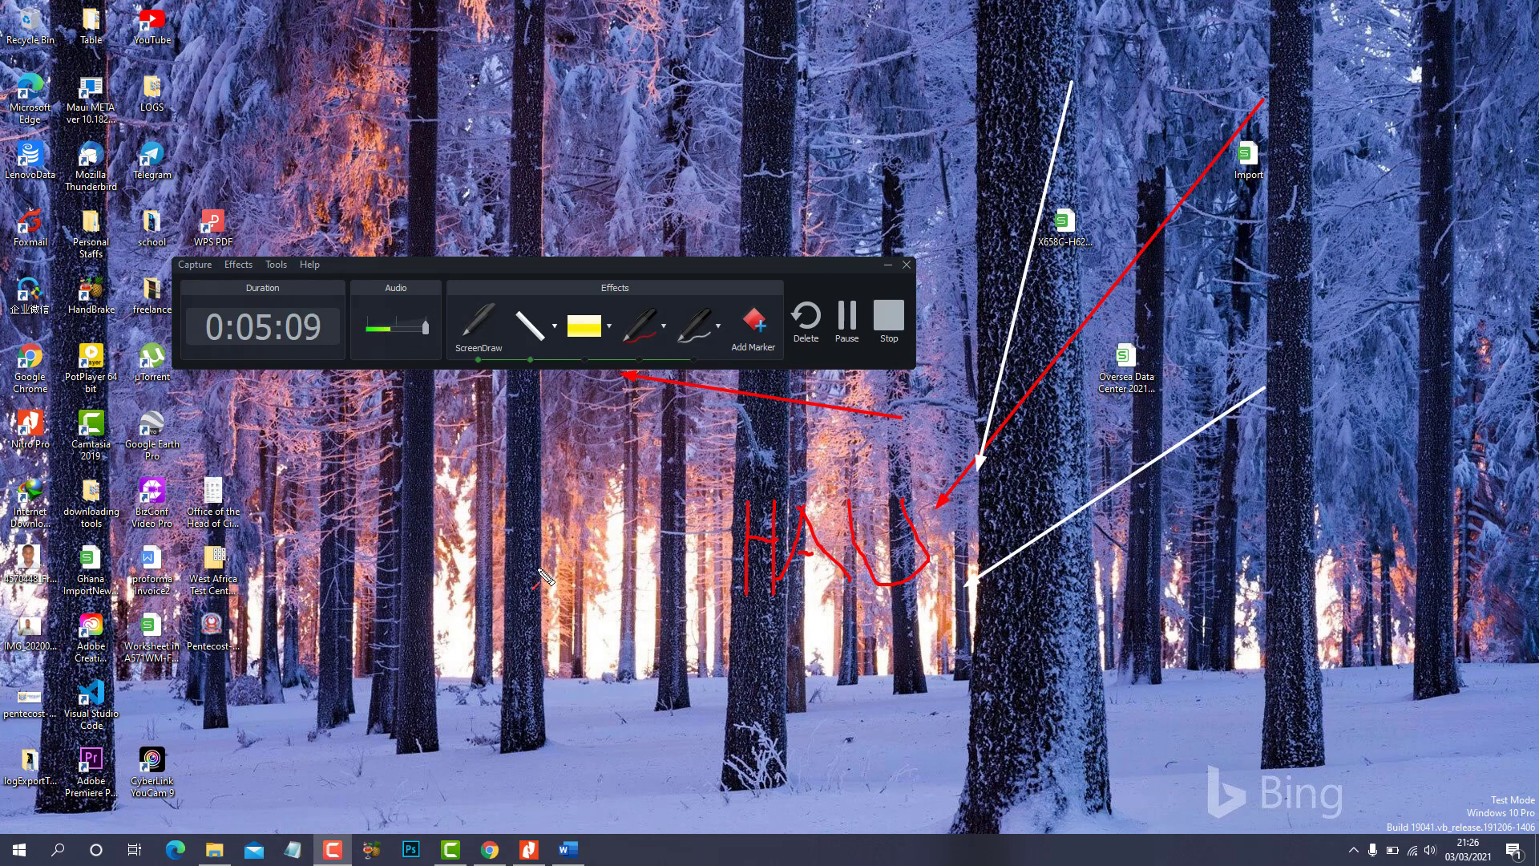
mouse_move(697, 593)
left_mouse_down()
mouse_move(973, 566)
mouse_move(972, 585)
left_mouse_up()
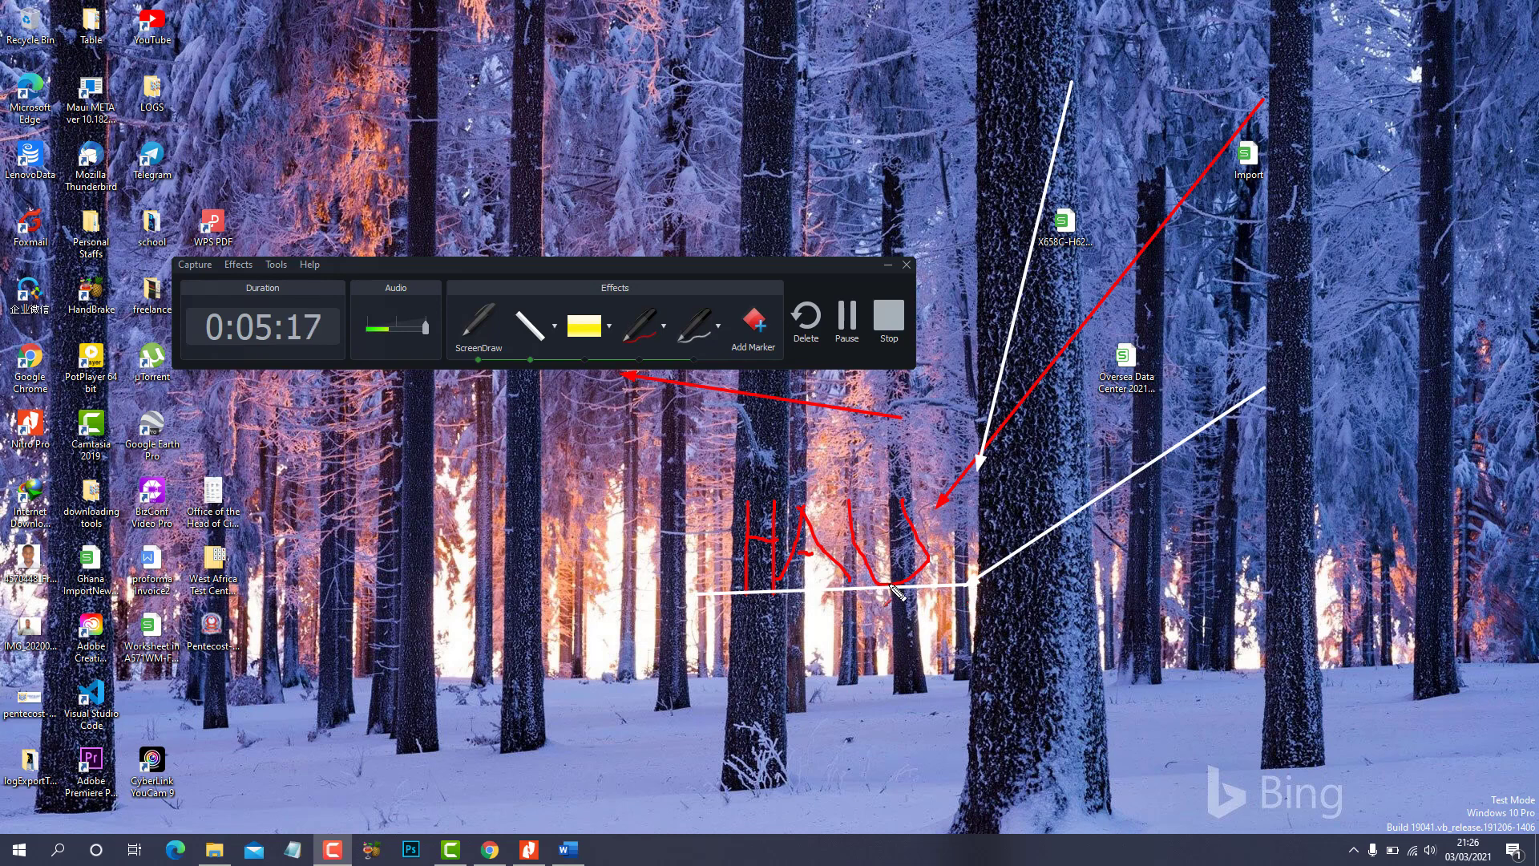
Reopen ScreenDraw's Tool shape list to pick another drawing shape
left_click(555, 328)
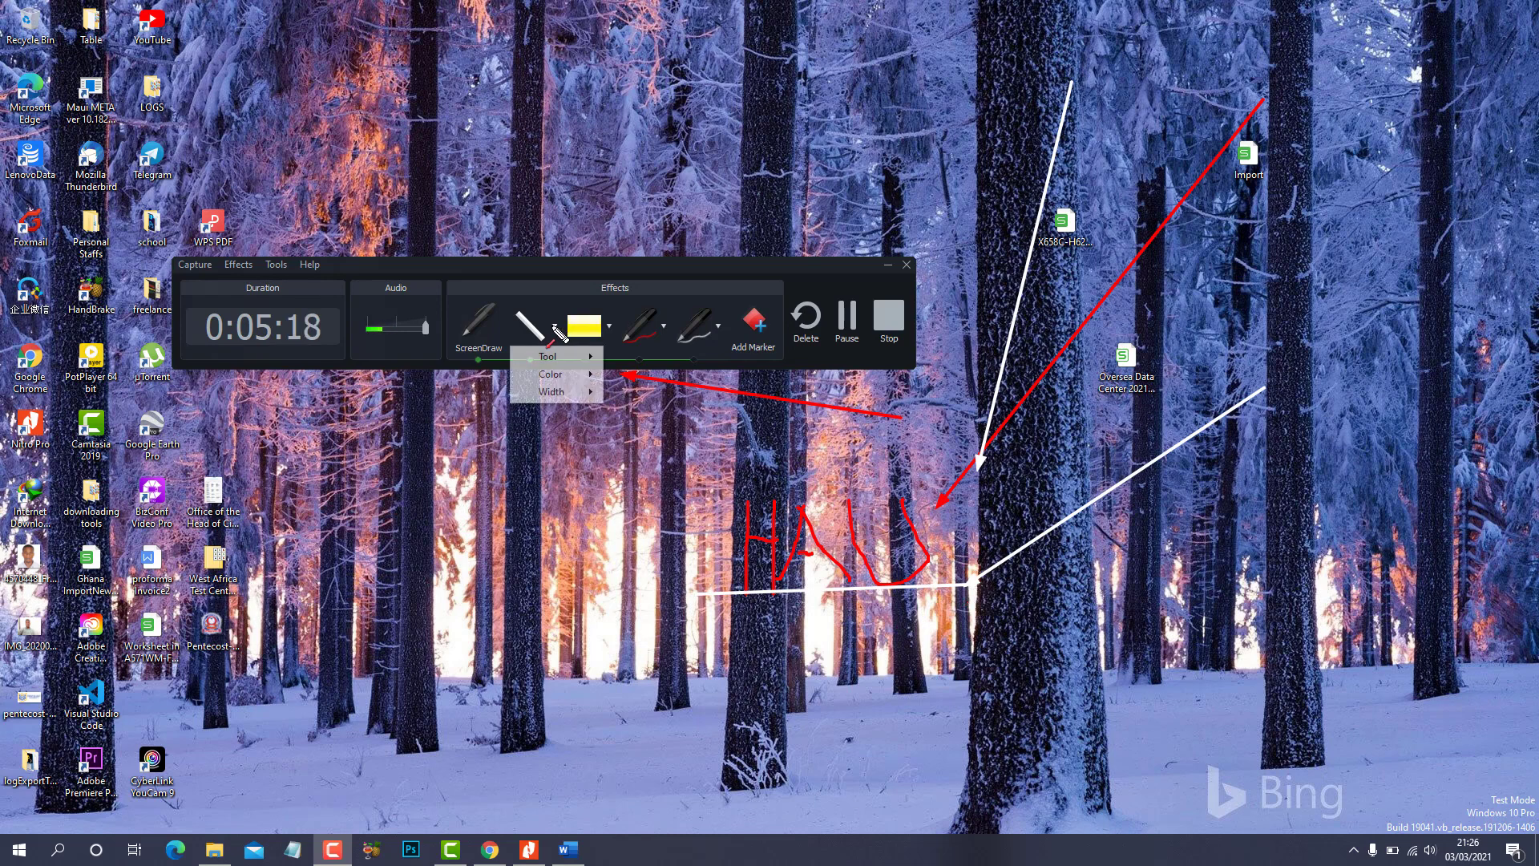
left_click(597, 358)
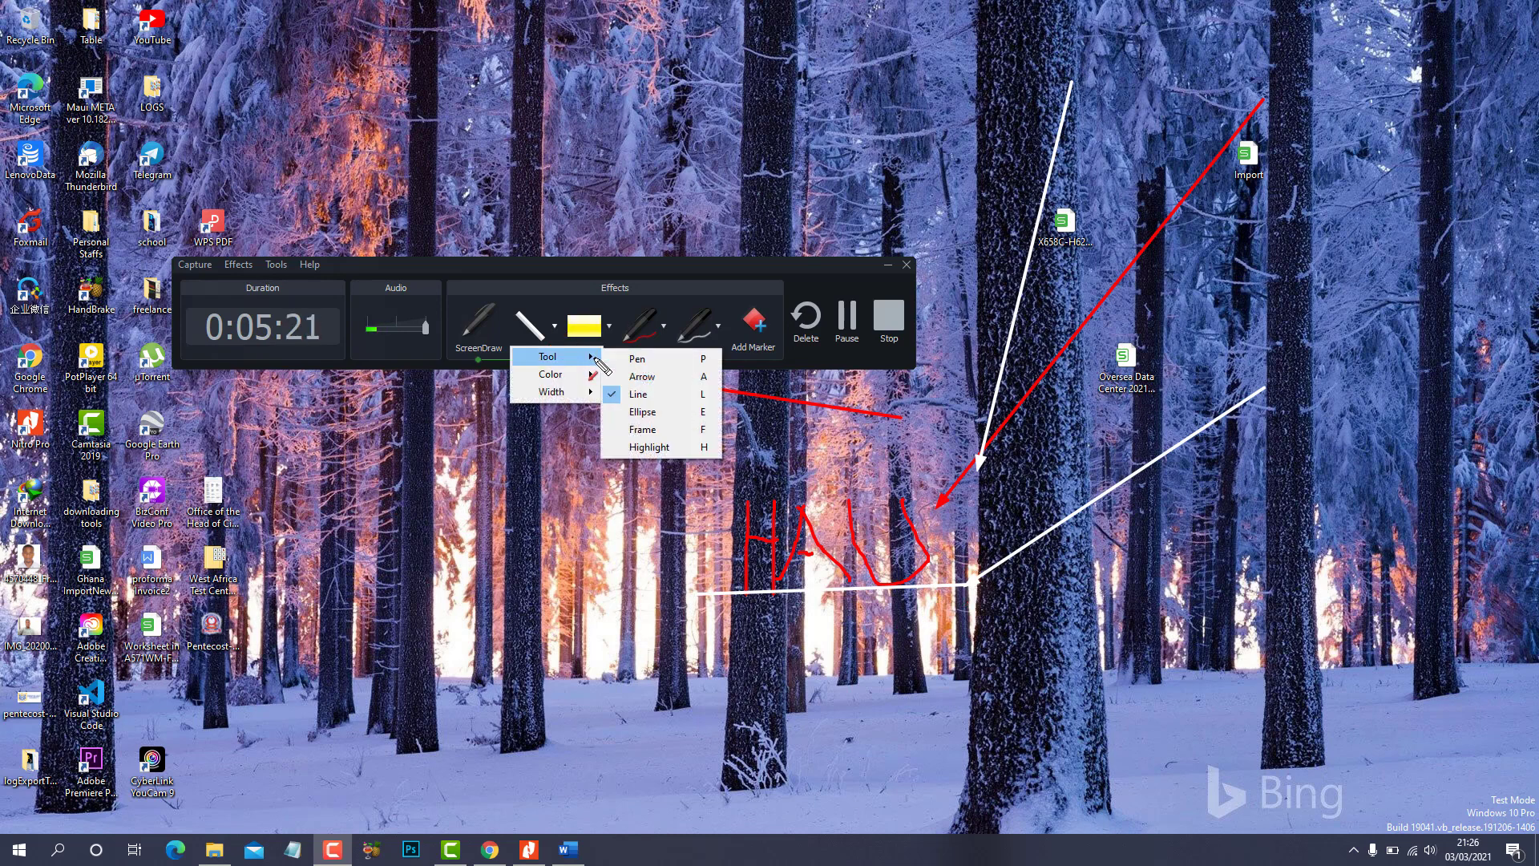
left_click_drag(622, 573, 626, 554)
Select Ellipse and draw a white ellipse around the upper-right X658C file icon
left_click_drag(594, 532, 599, 370)
key("e")
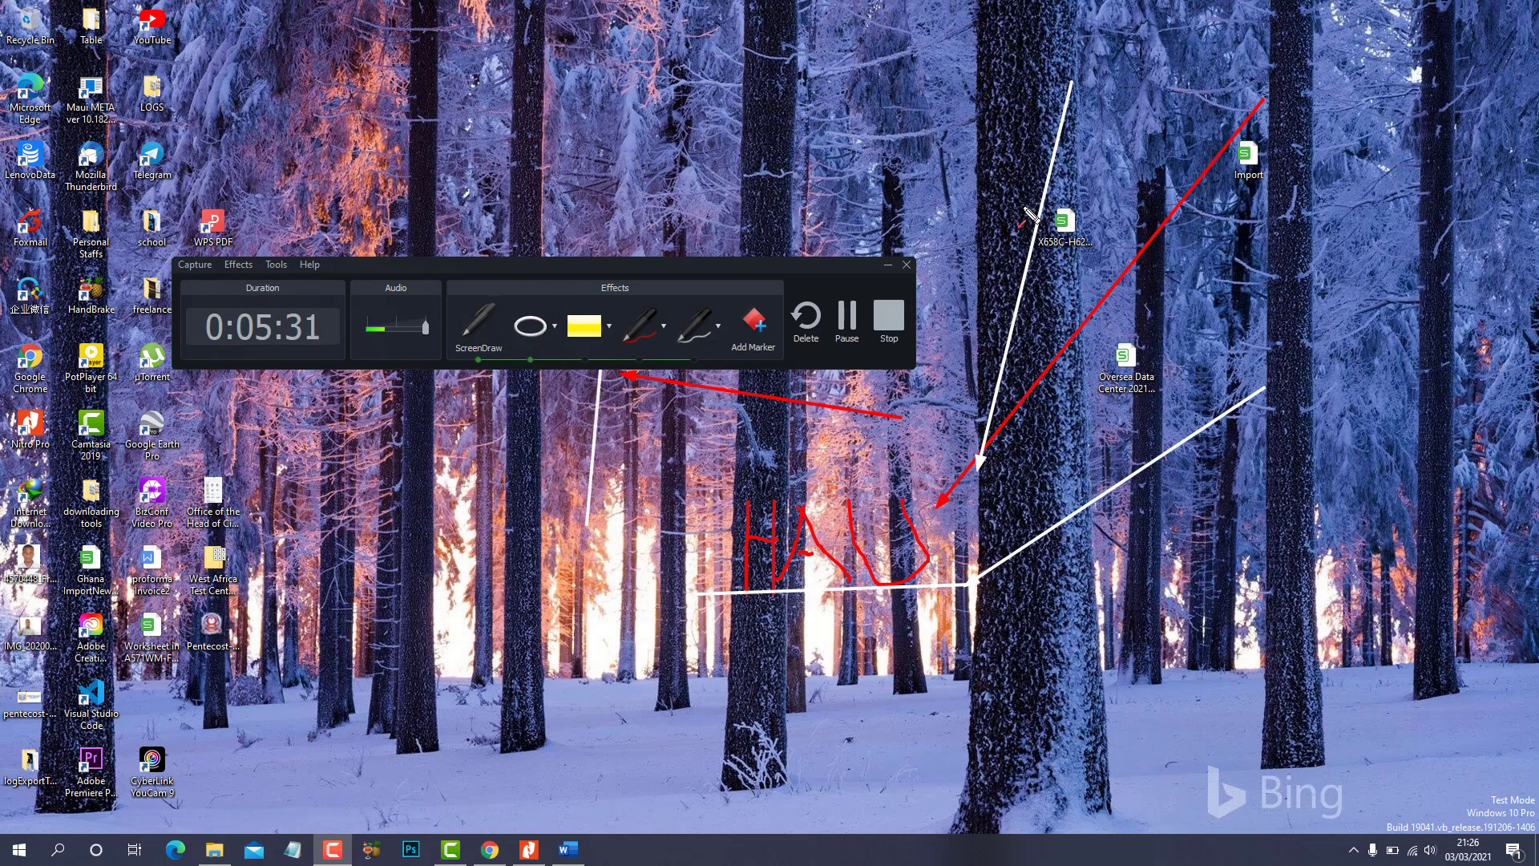
mouse_move(1038, 181)
left_mouse_down()
mouse_move(1146, 361)
mouse_move(1172, 235)
mouse_move(1013, 365)
left_mouse_up()
left_click_drag(1117, 301, 1114, 269)
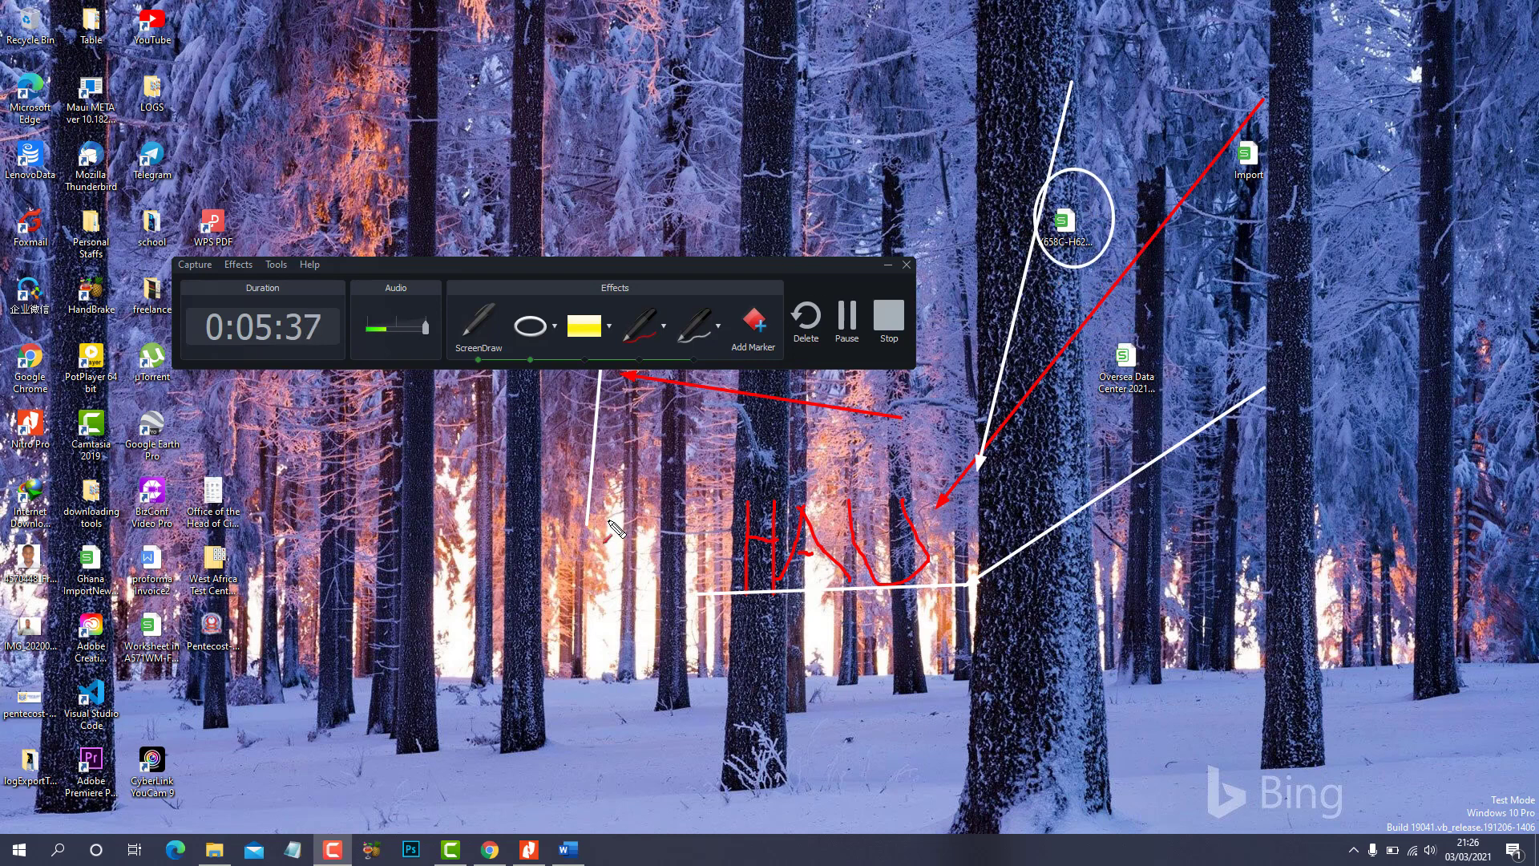
key("f")
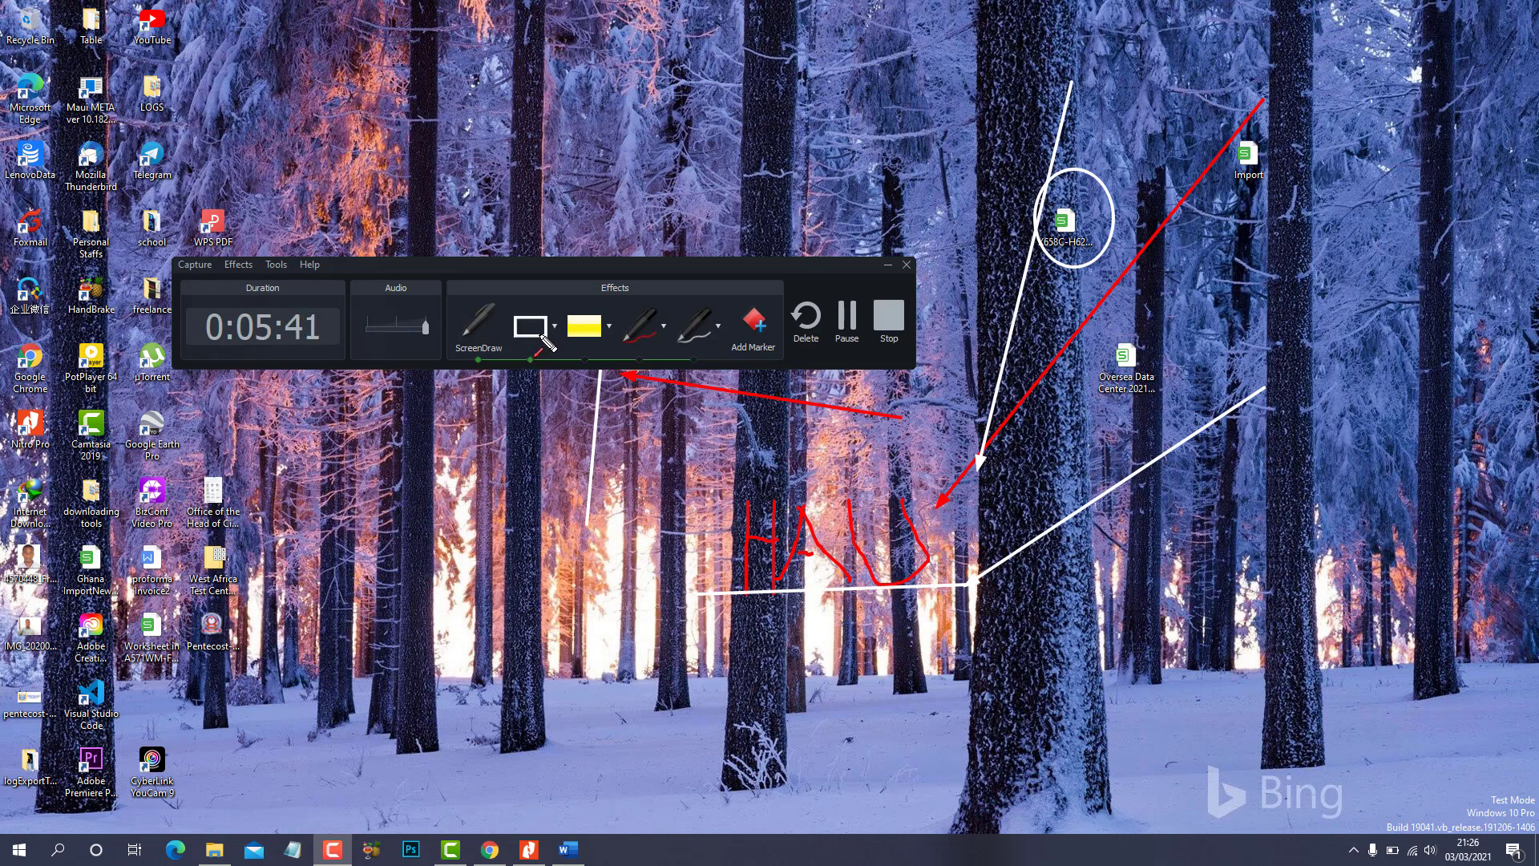
Draw a white frame left of HAU and a white highlight over the Telegram icon
left_click_drag(515, 421, 738, 671)
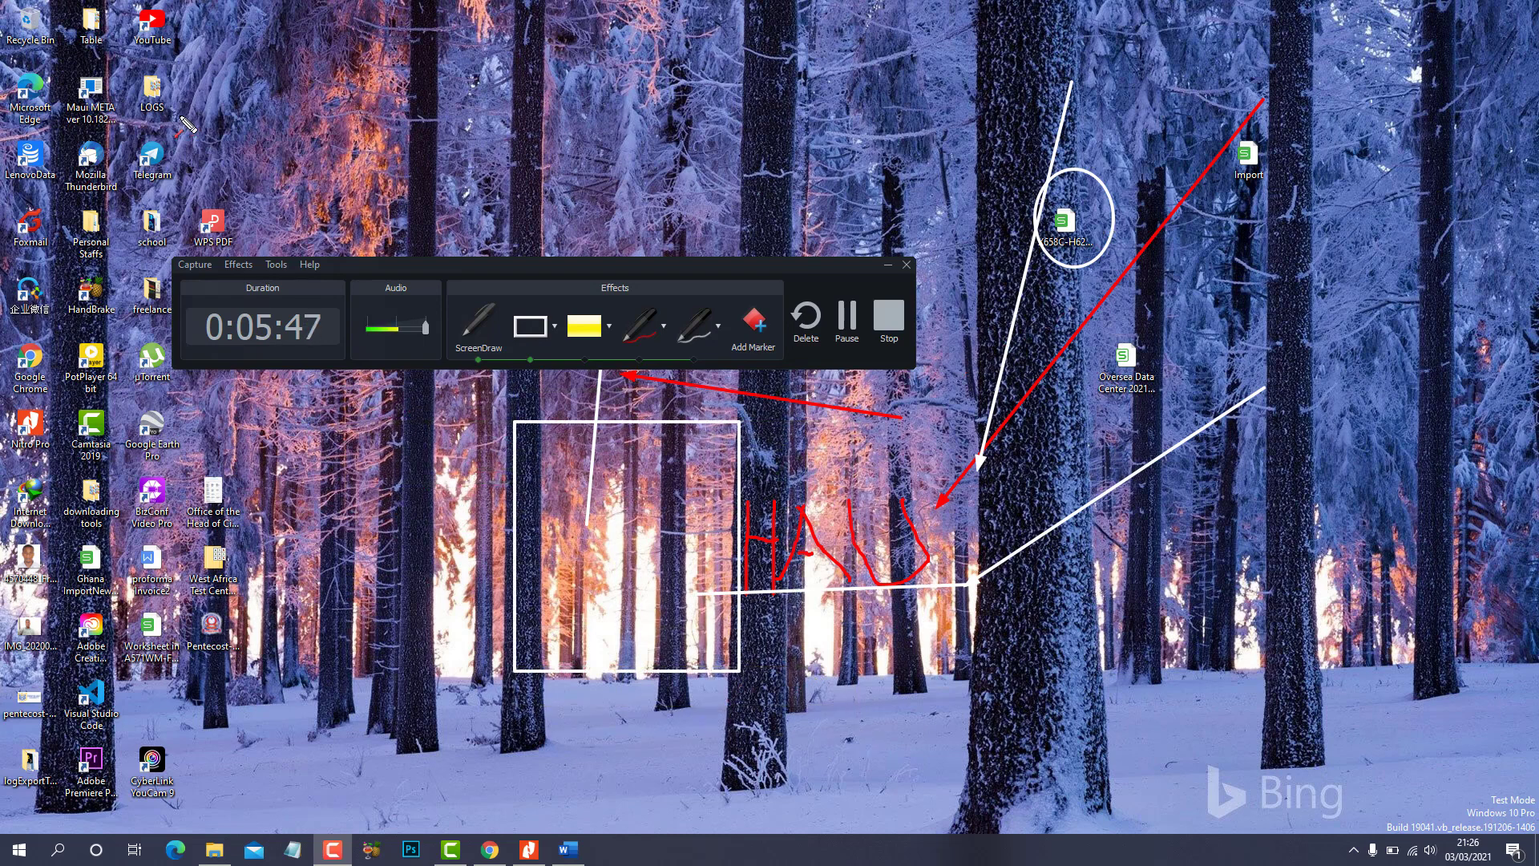
key("f")
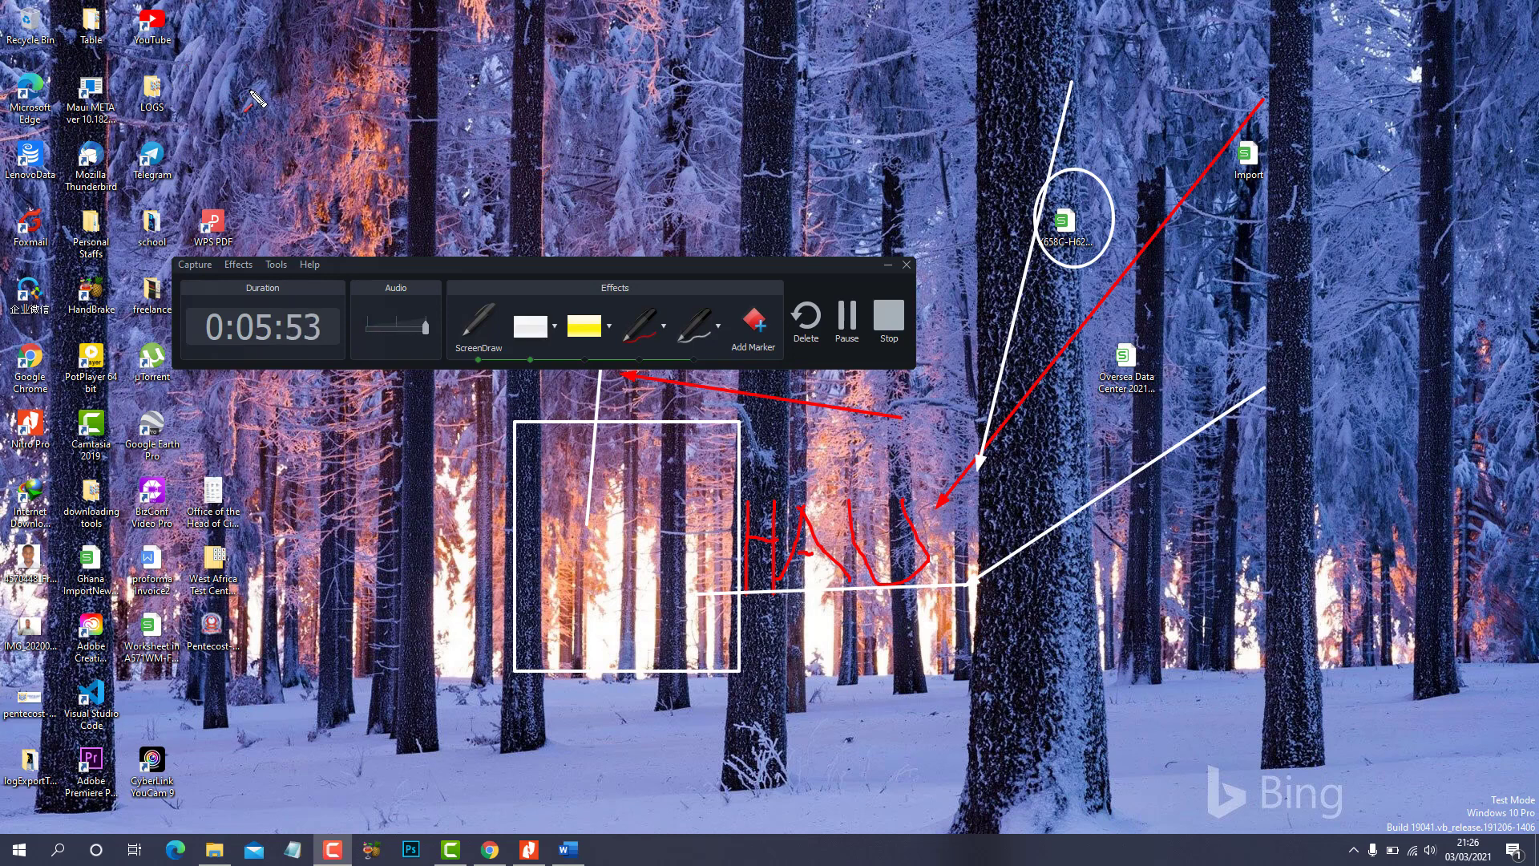
left_click_drag(123, 122, 193, 194)
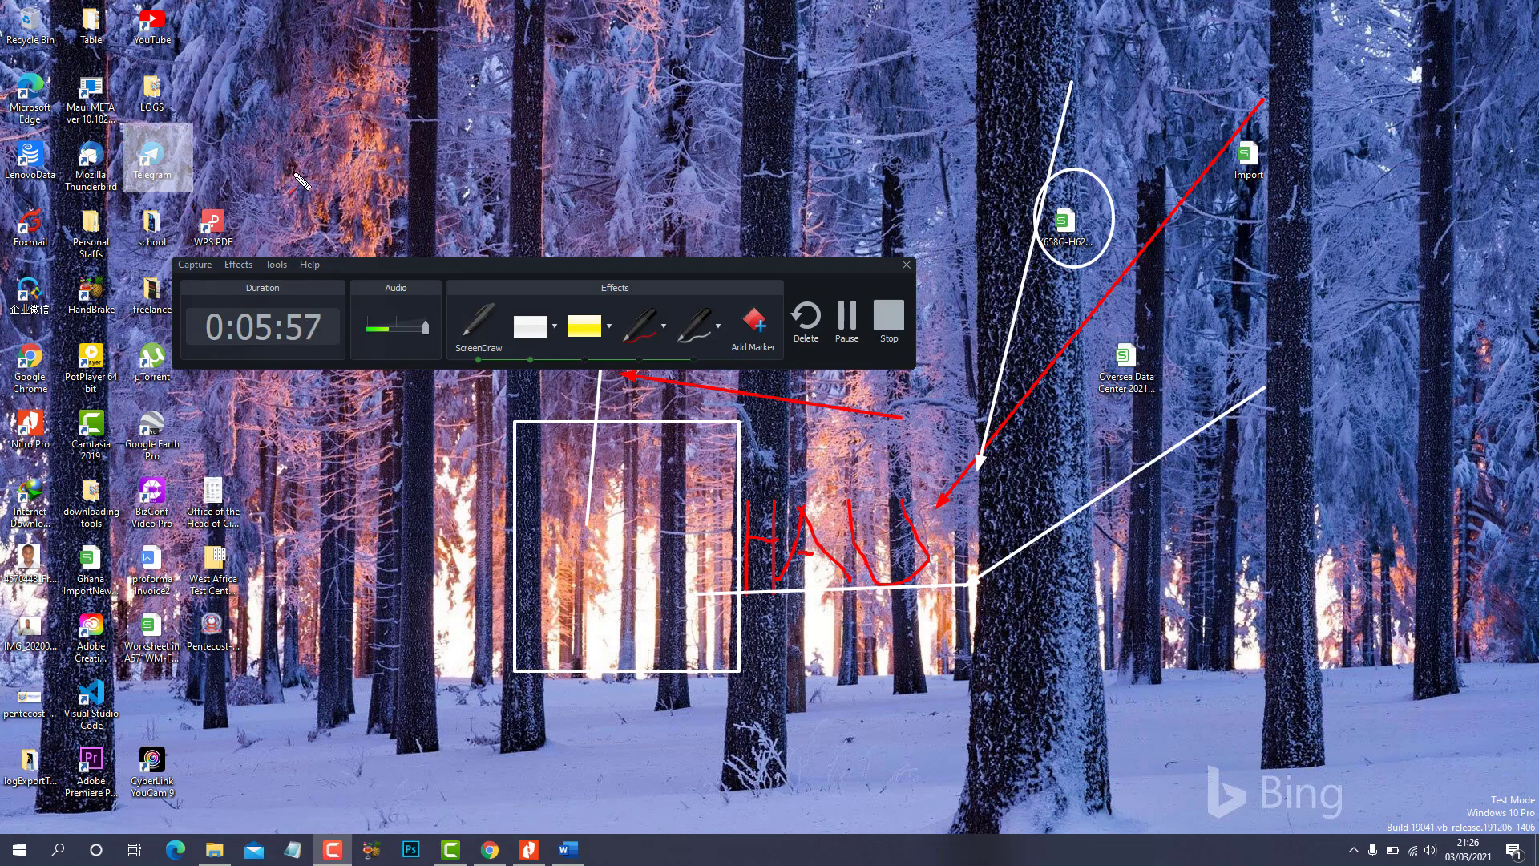
Switch ScreenDraw to red and drag a highlight box over the Telegram desktop icon
key("r")
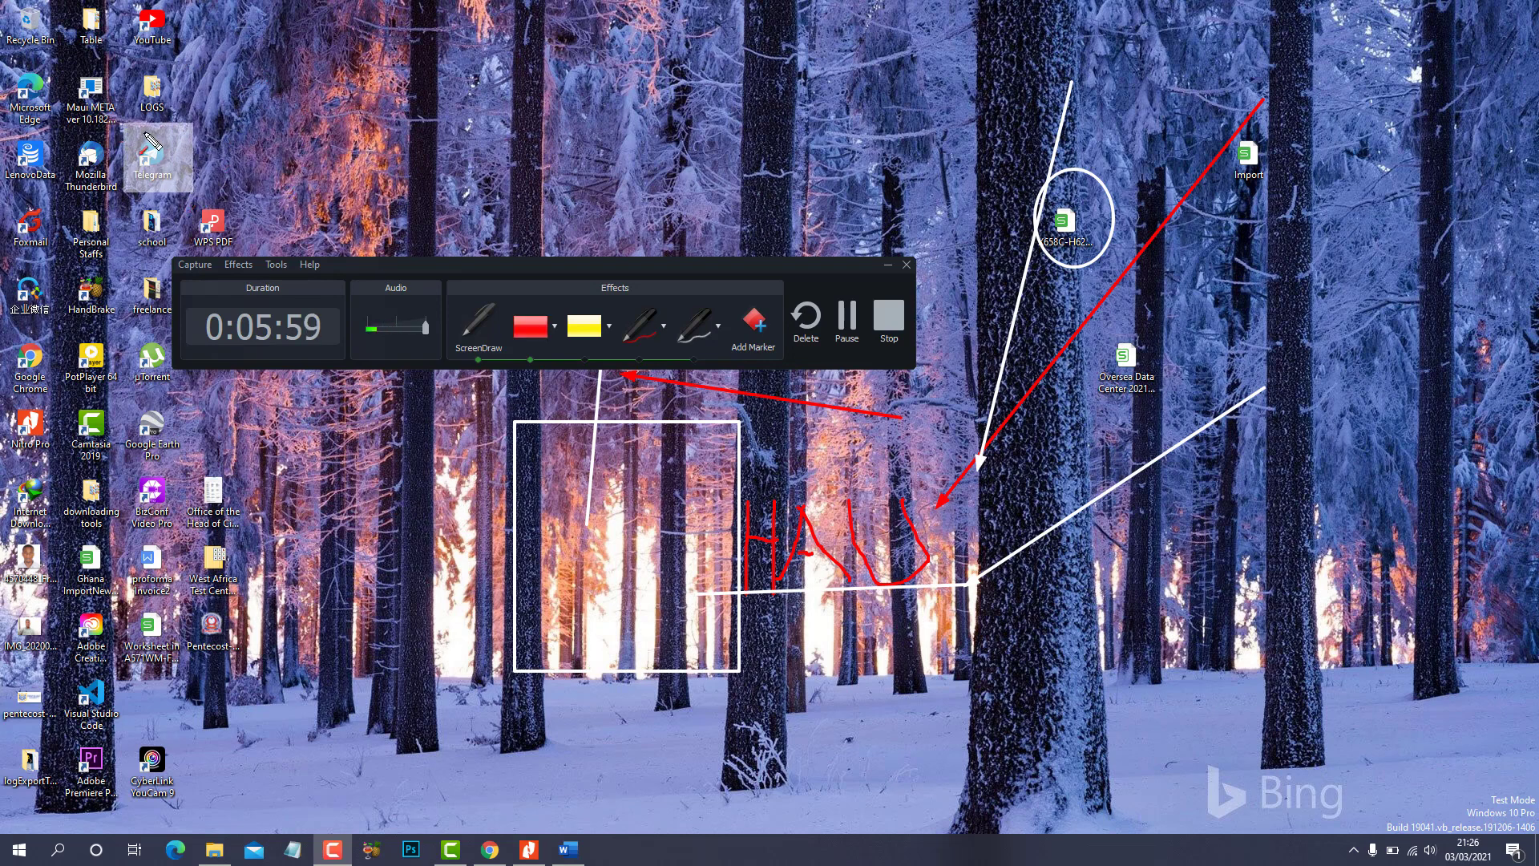
left_click_drag(123, 123, 207, 201)
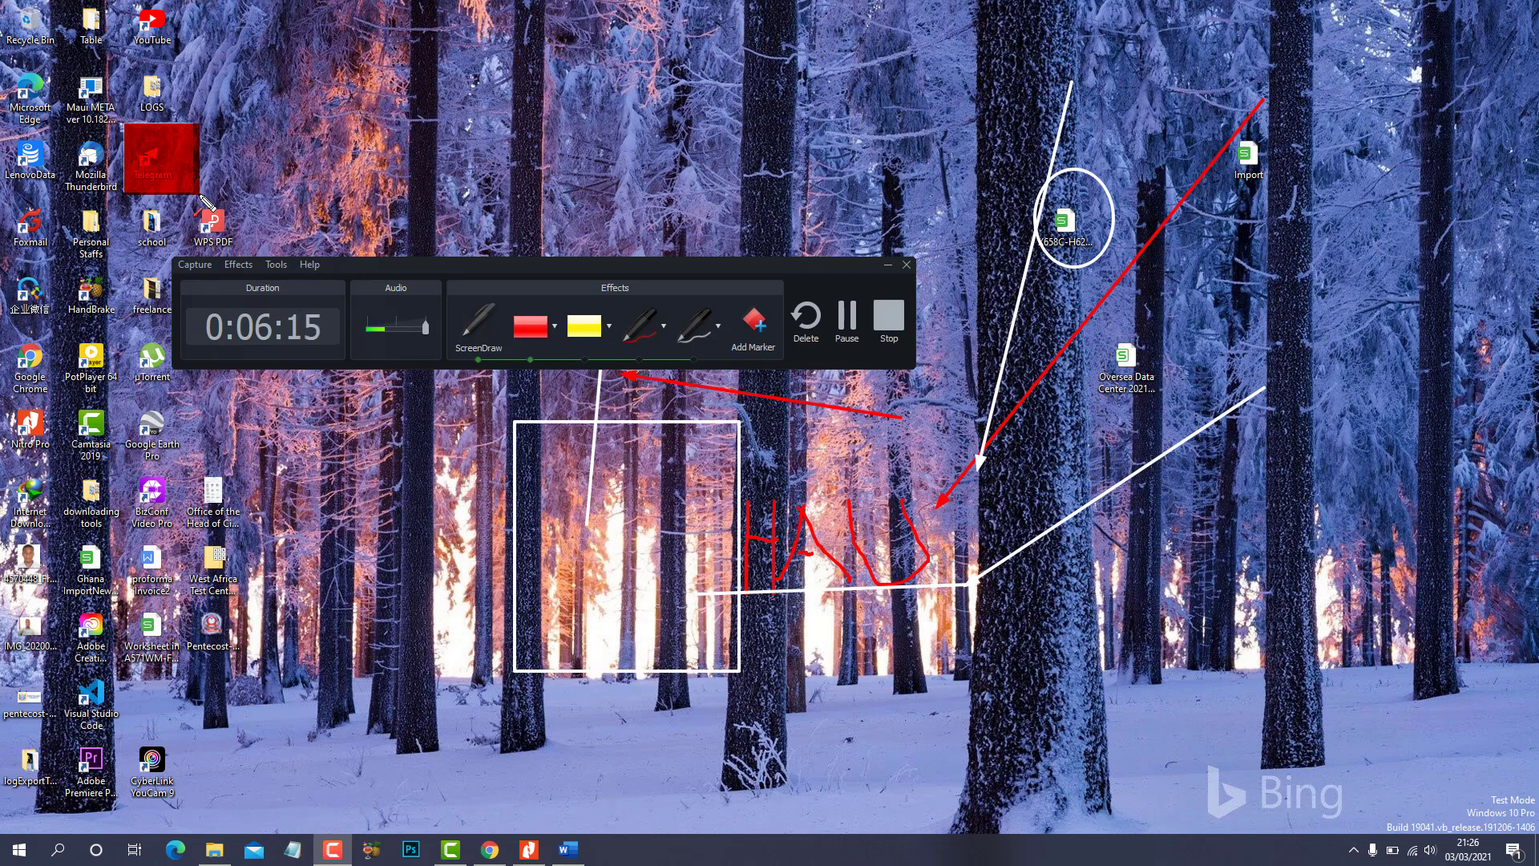
left_click(622, 335)
mouse_move(622, 361)
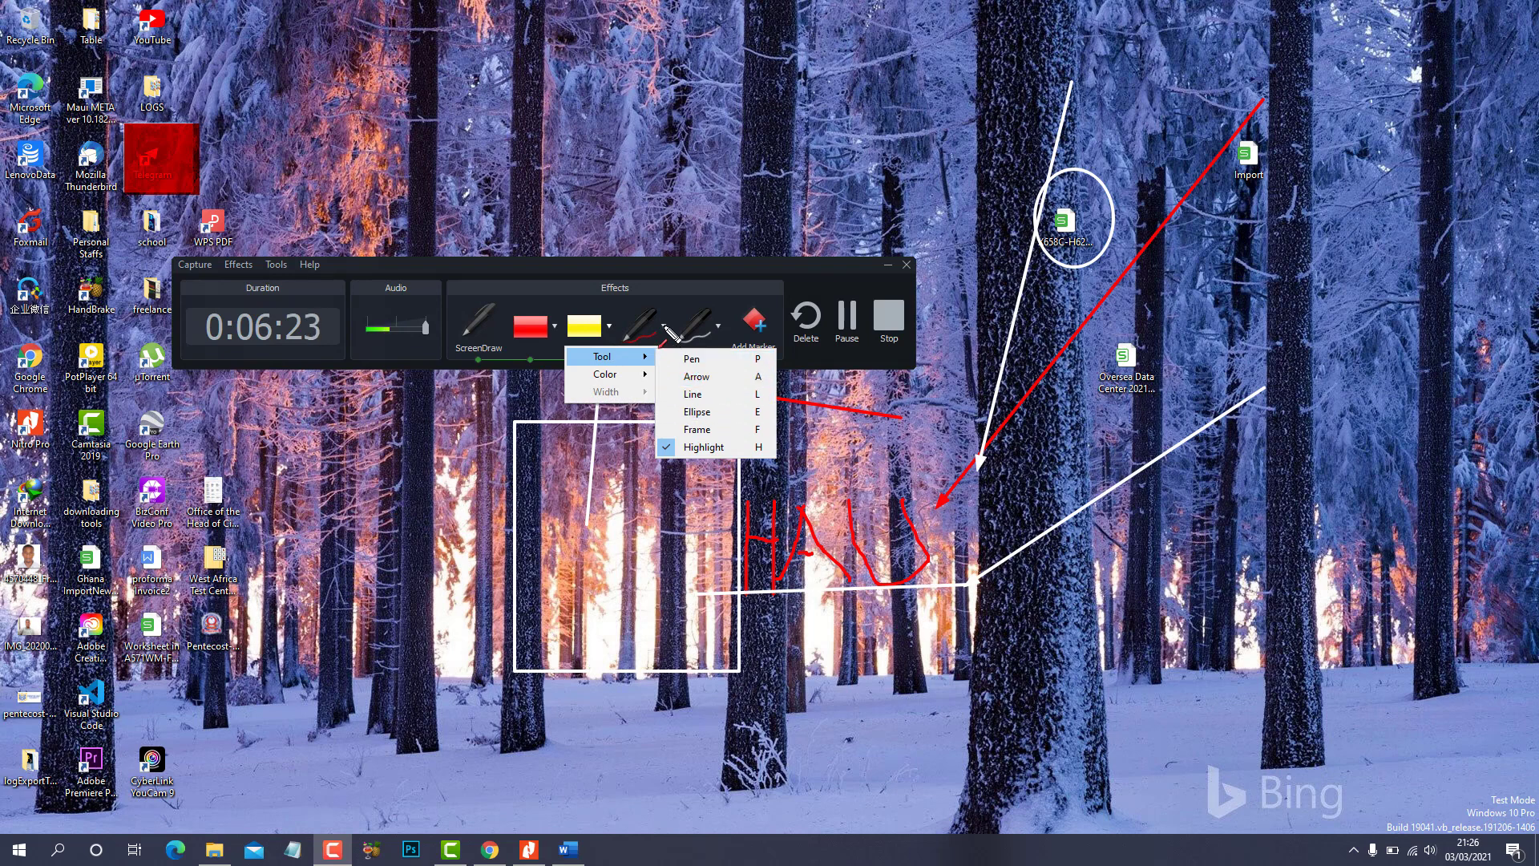
left_click(664, 329)
mouse_move(680, 363)
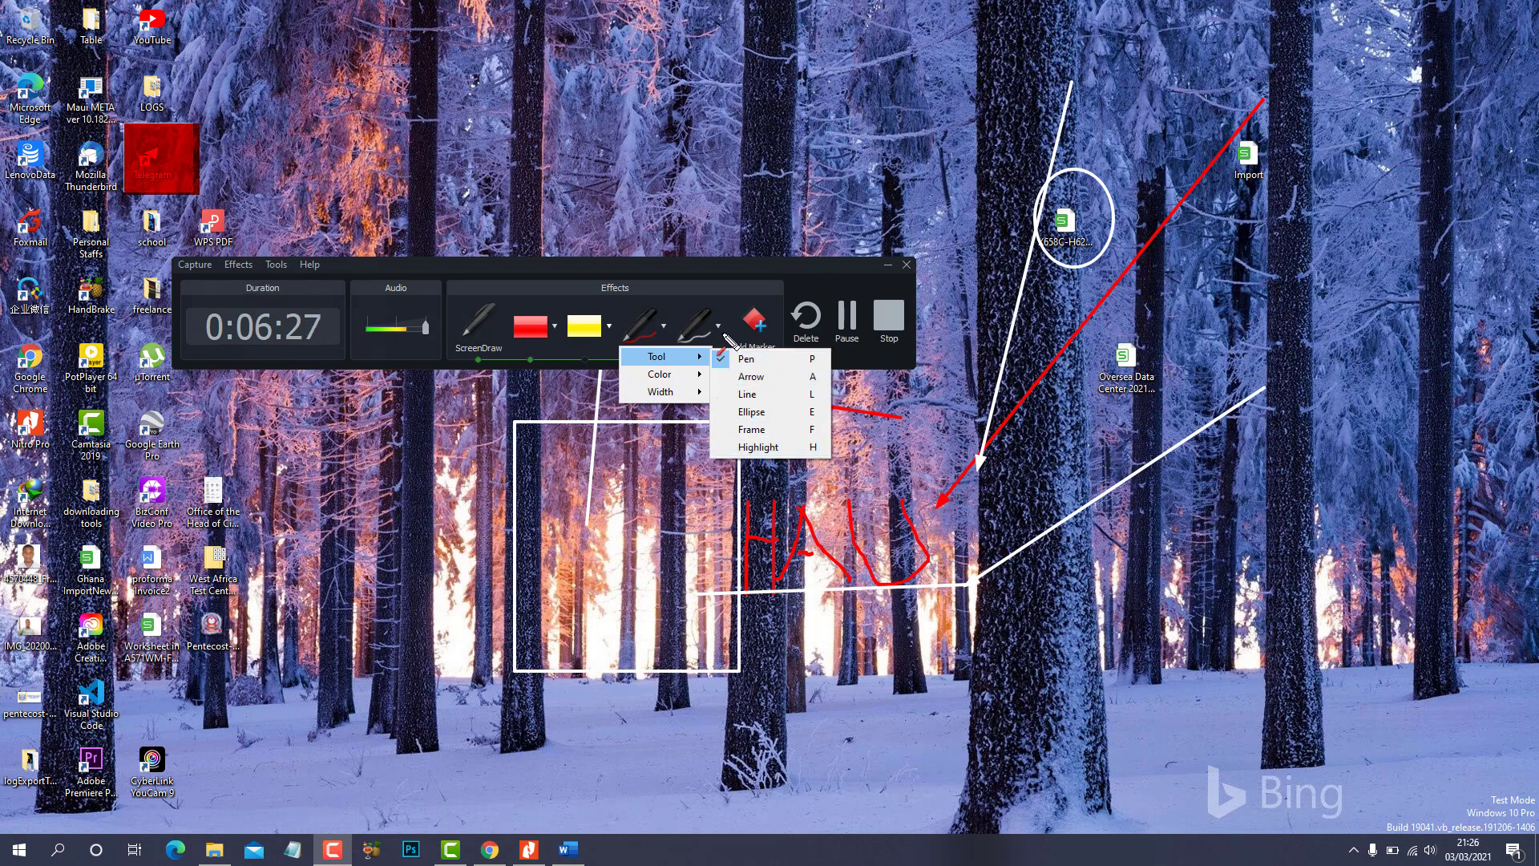
left_click(718, 326)
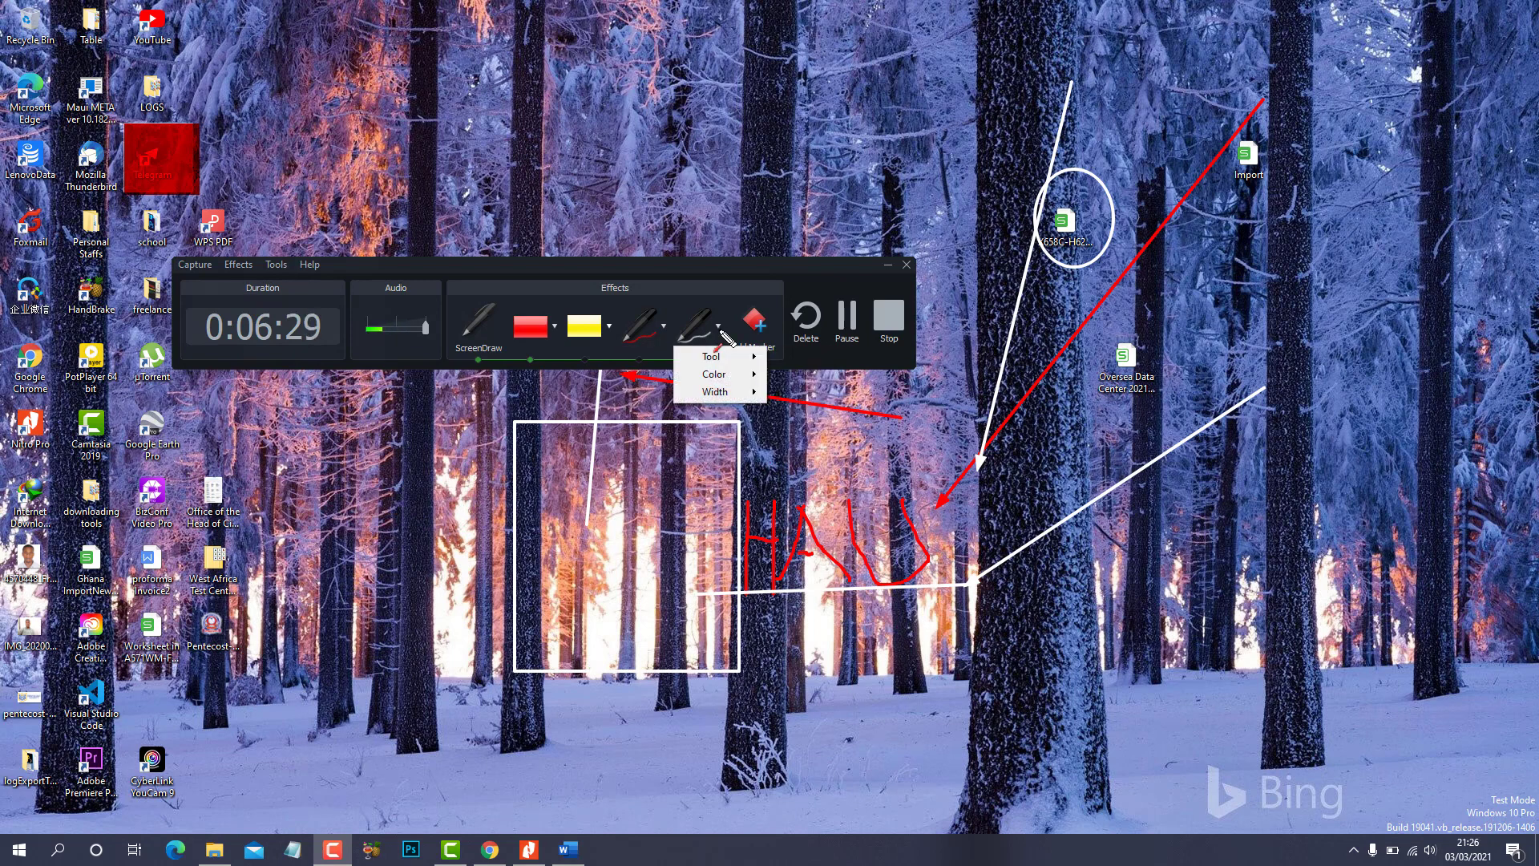
mouse_move(744, 383)
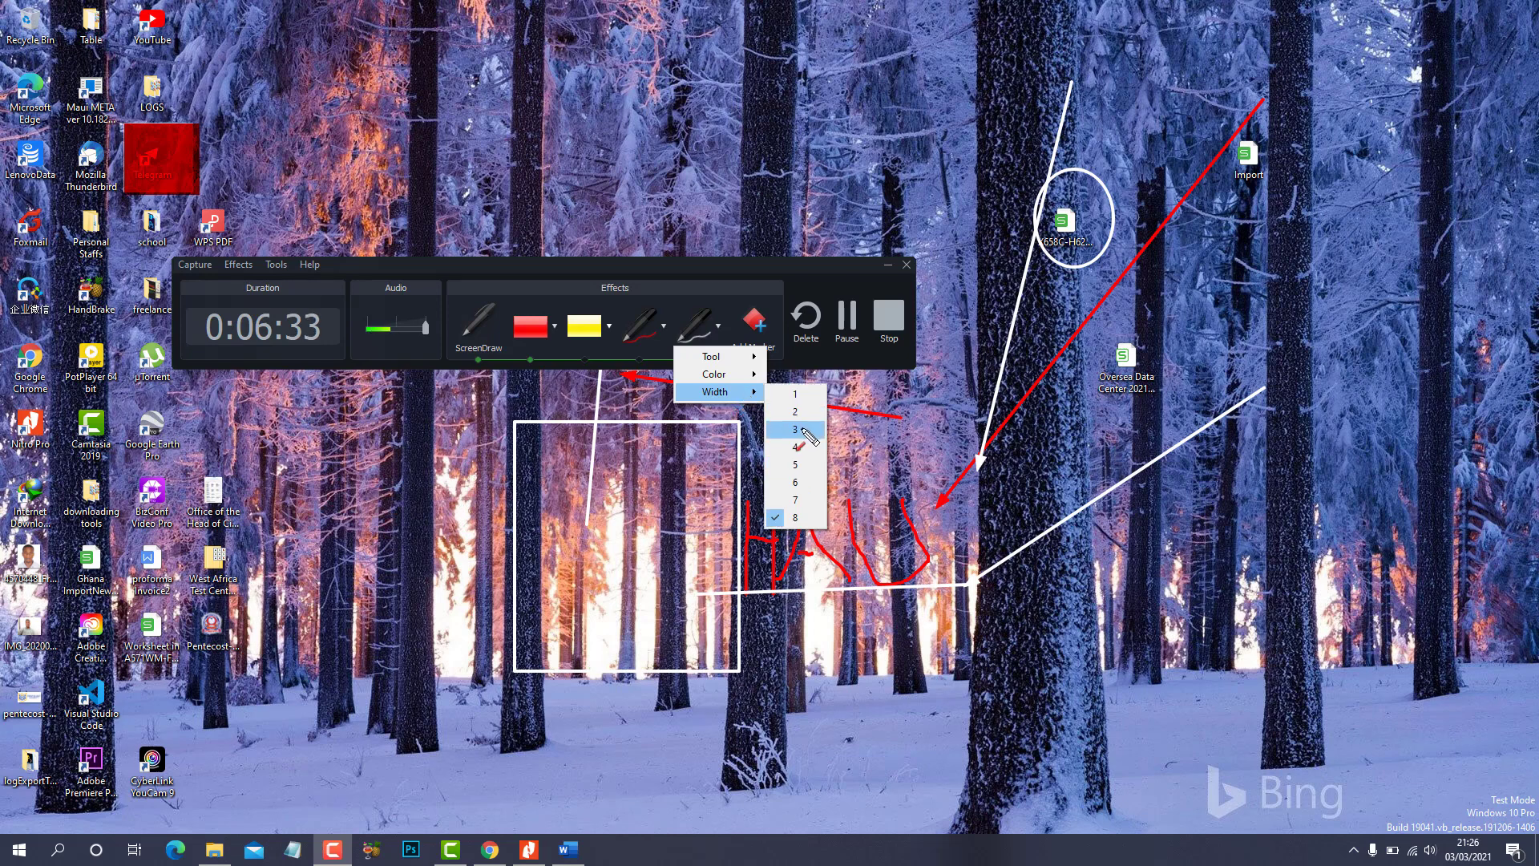
left_click(643, 279)
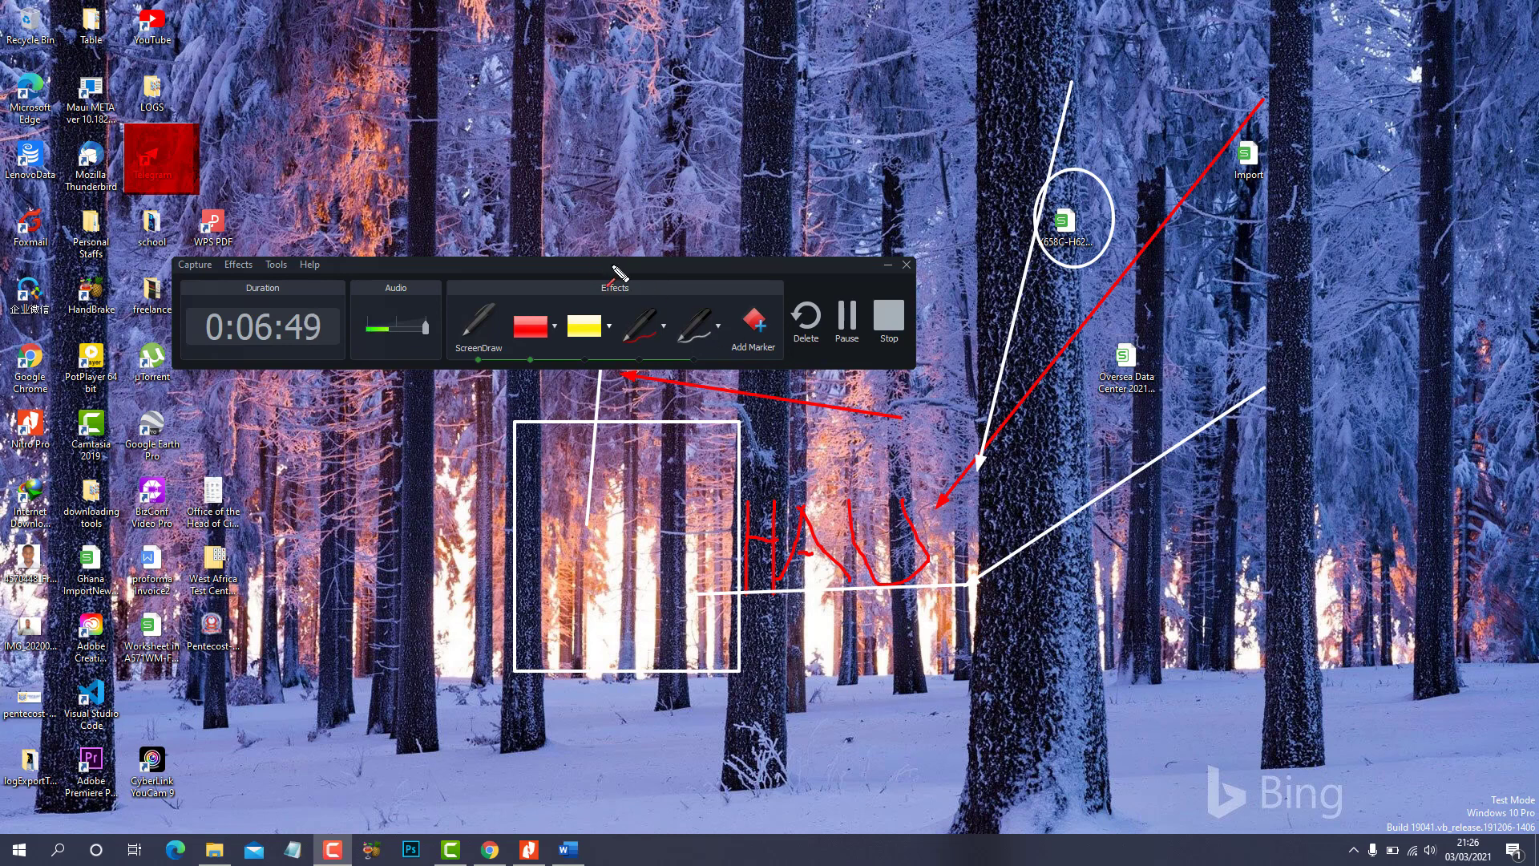
Move the recorder panel to a new spot and turn ScreenDraw off, clearing all annotations
left_click_drag(622, 276, 755, 395)
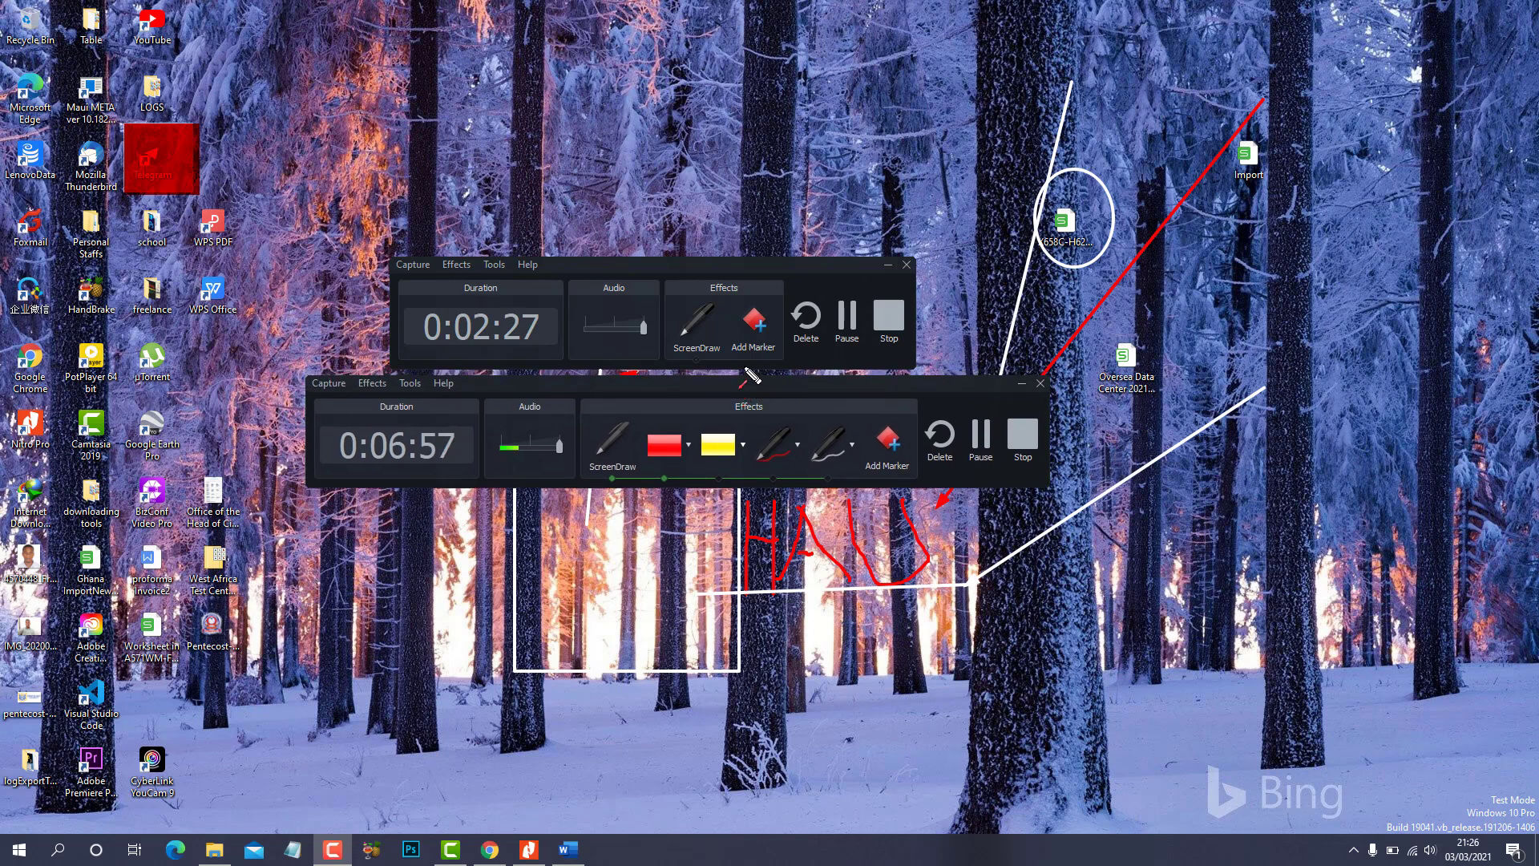
left_click(611, 446)
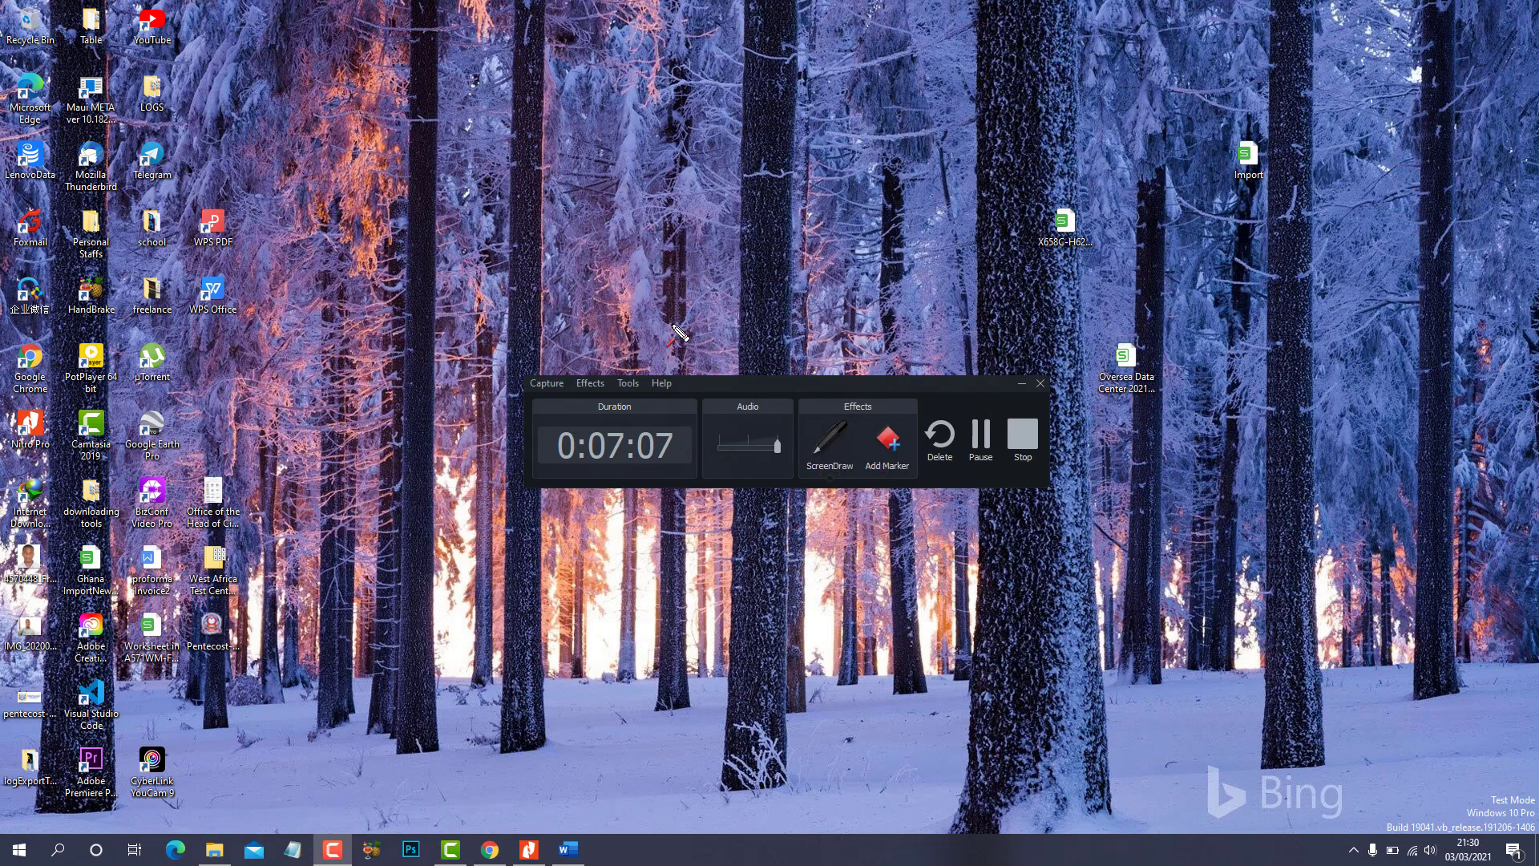
Turn ScreenDraw back on, set the pen tool to Highlight, and draw a white box near the lower centre
left_click(829, 441)
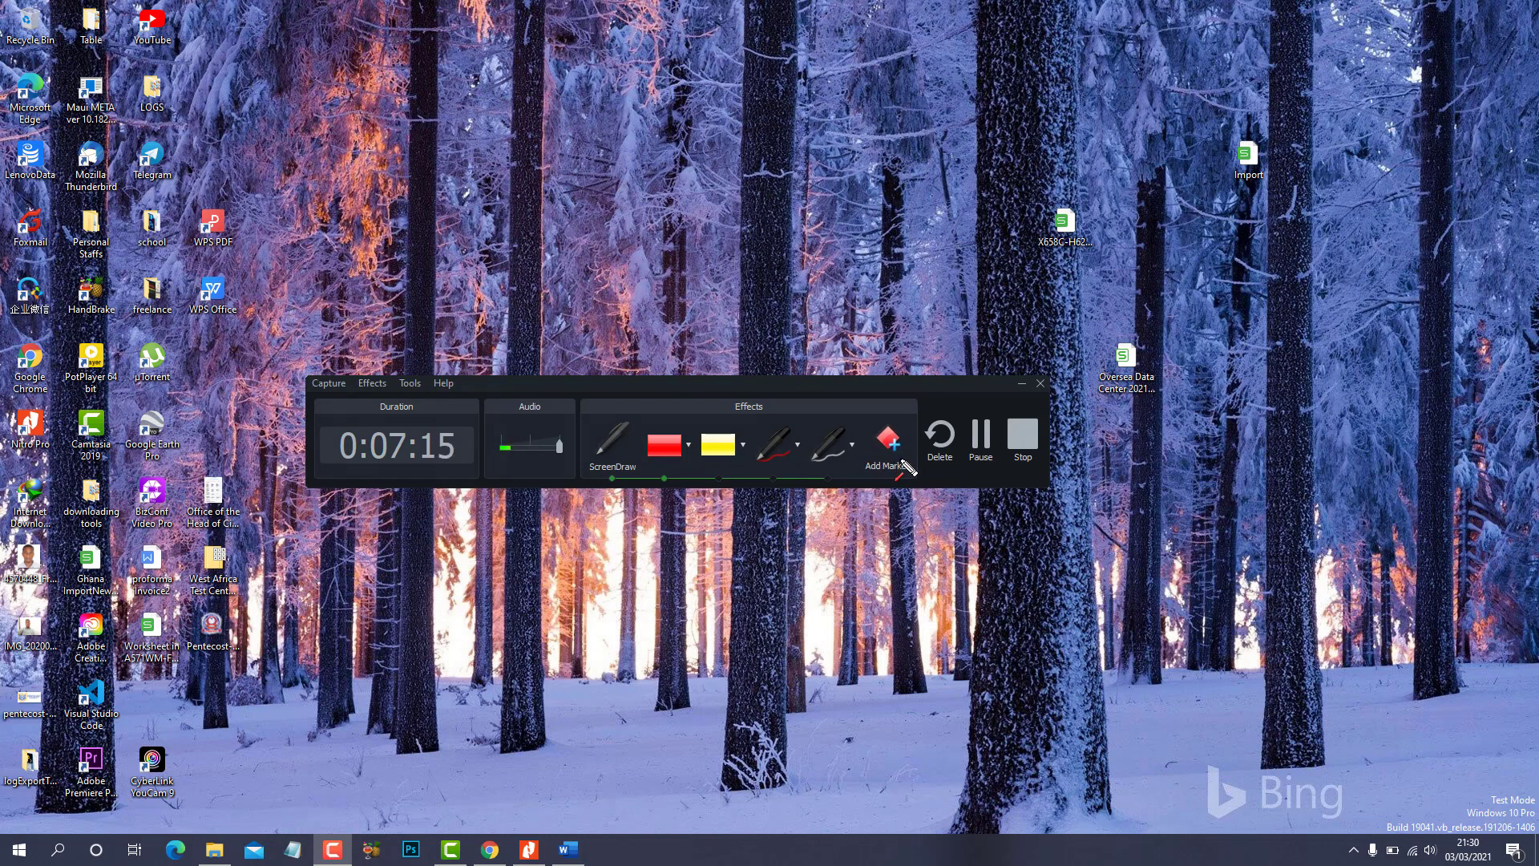
left_click(854, 448)
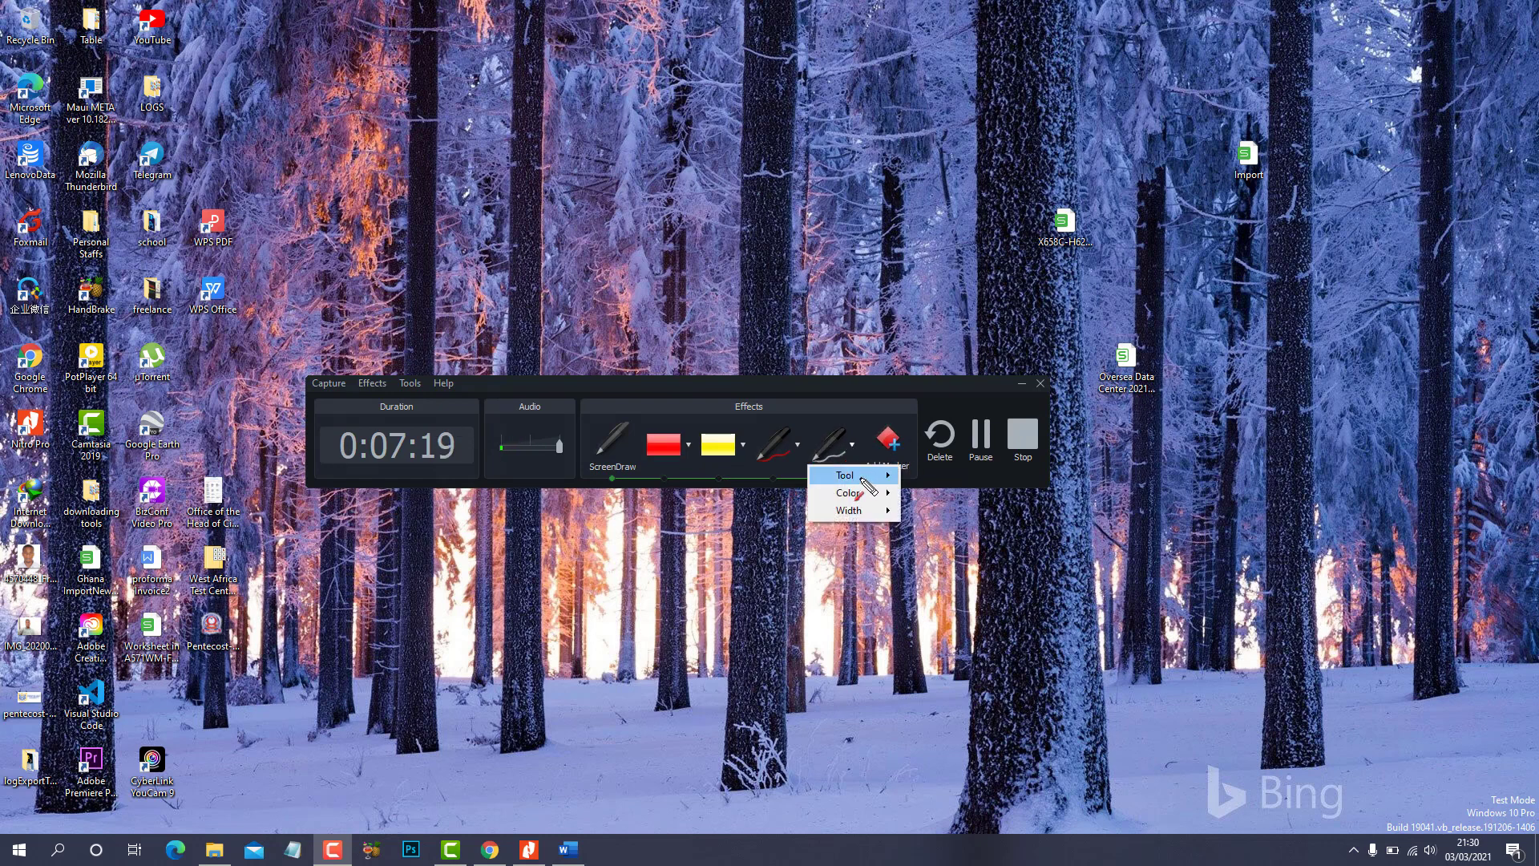
mouse_move(864, 479)
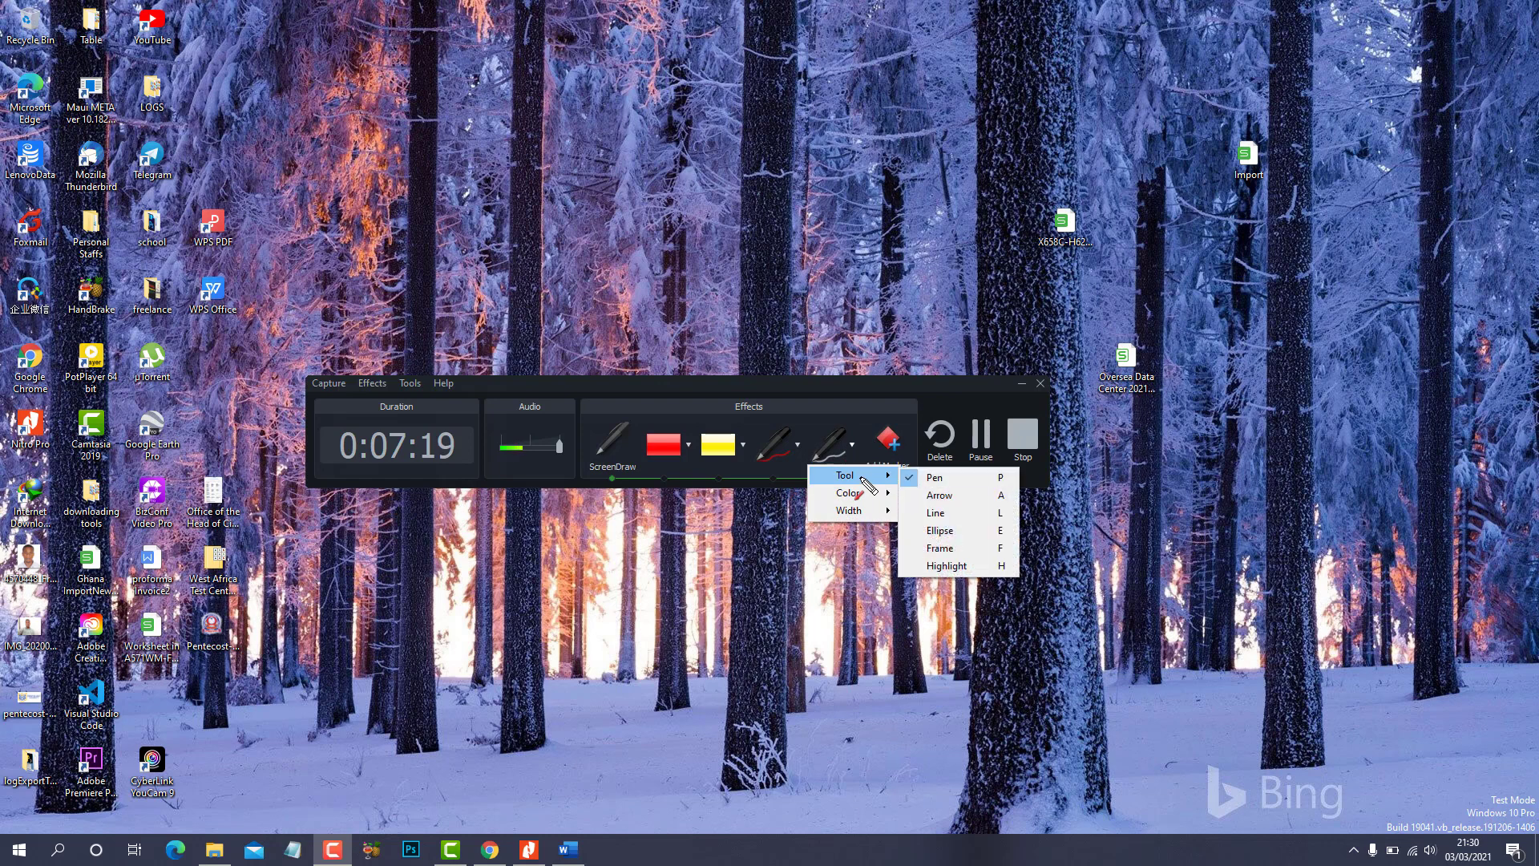
left_click(962, 566)
left_click_drag(860, 528, 1002, 651)
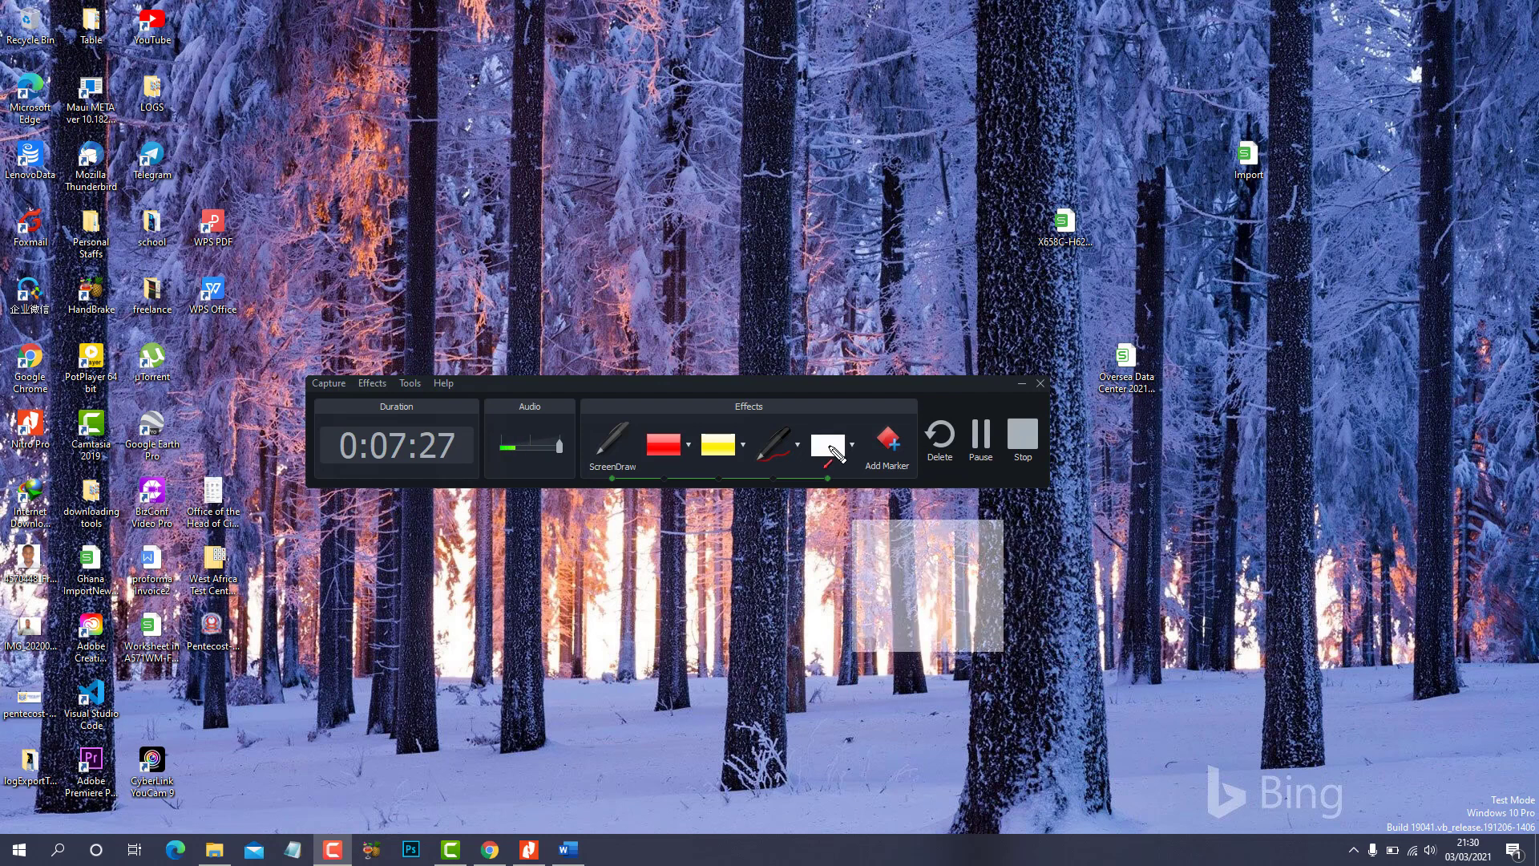
Add red highlight boxes over the white box and the X658C file icon, then stop ScreenDraw
key("r")
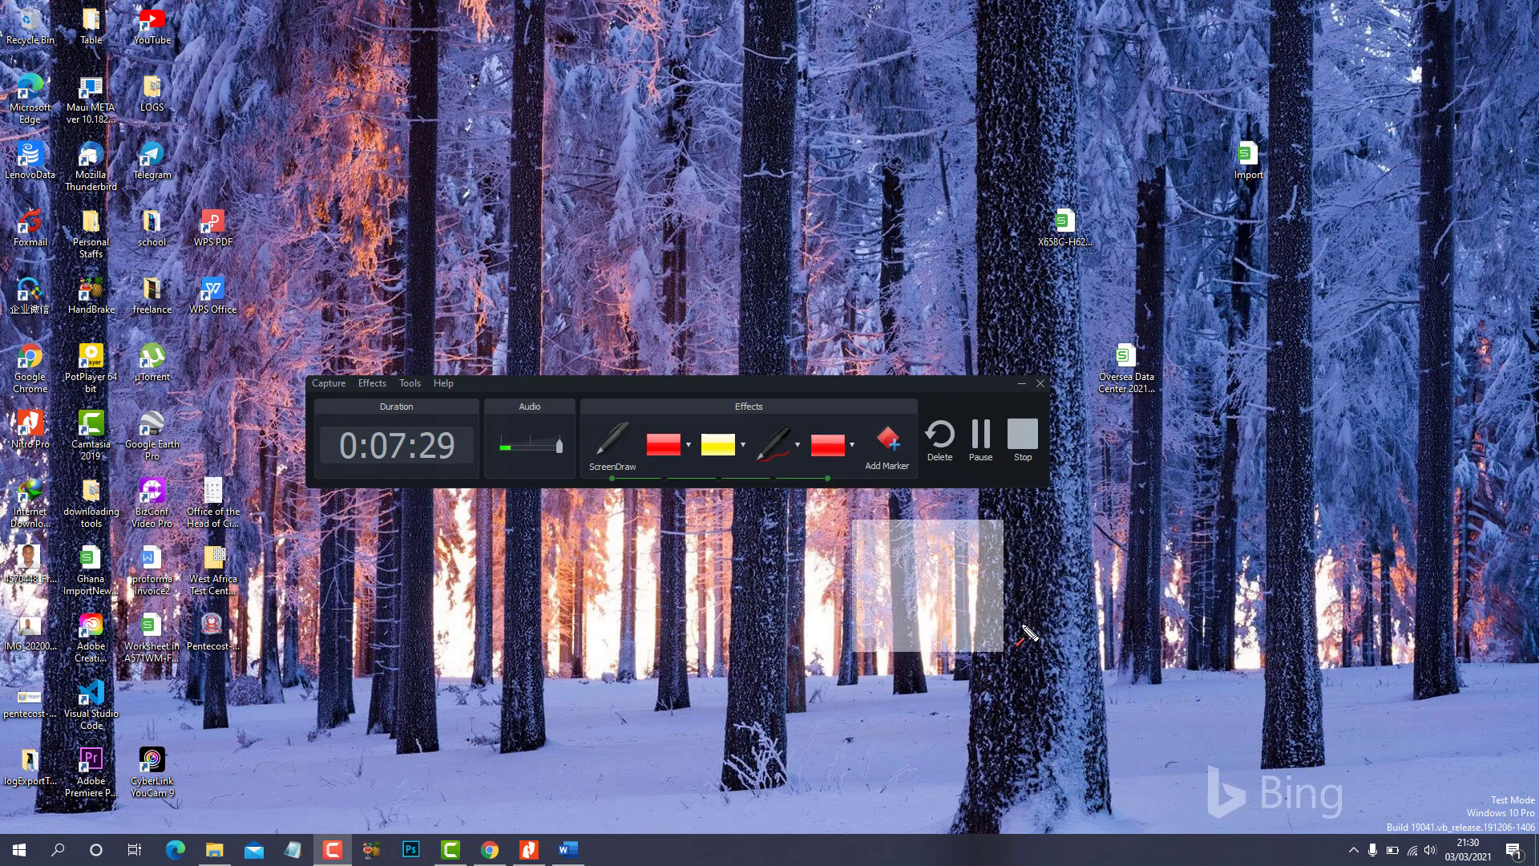
left_click_drag(819, 590, 953, 691)
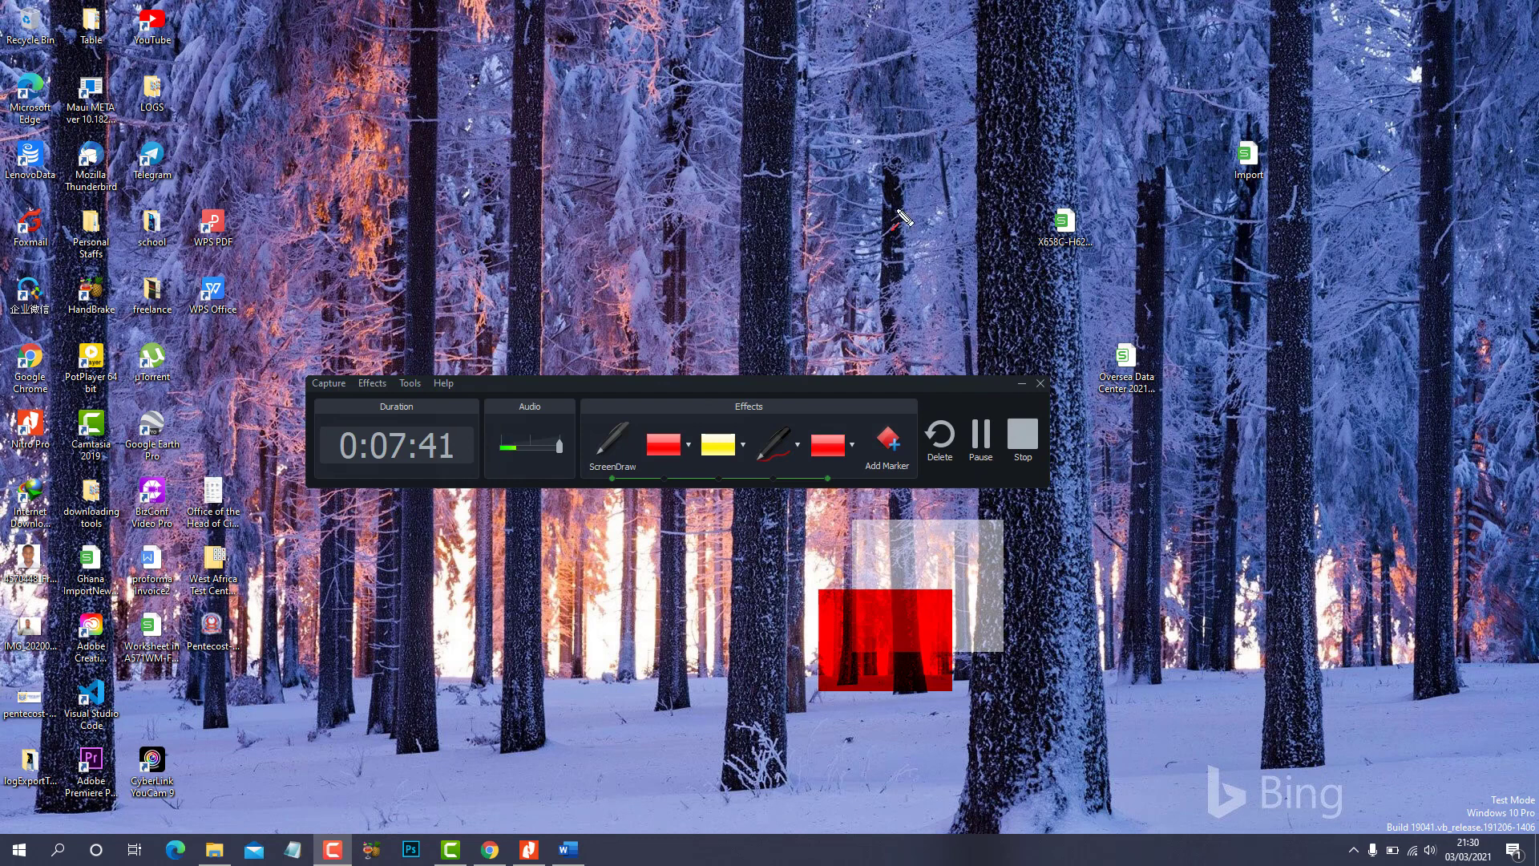
left_click_drag(962, 140, 1042, 118)
left_click_drag(1135, 223, 1164, 323)
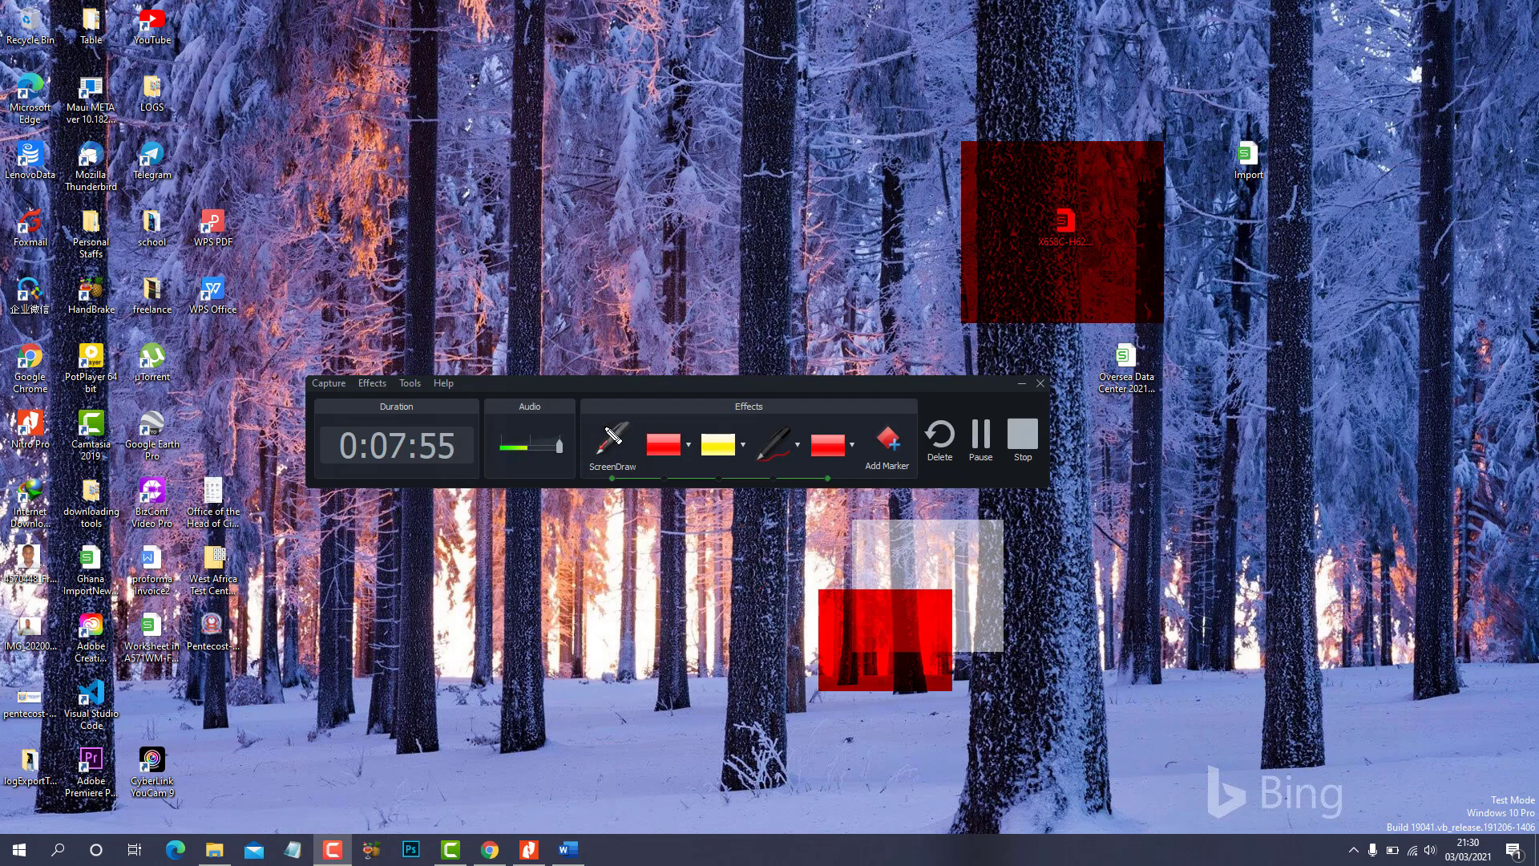
left_click(622, 466)
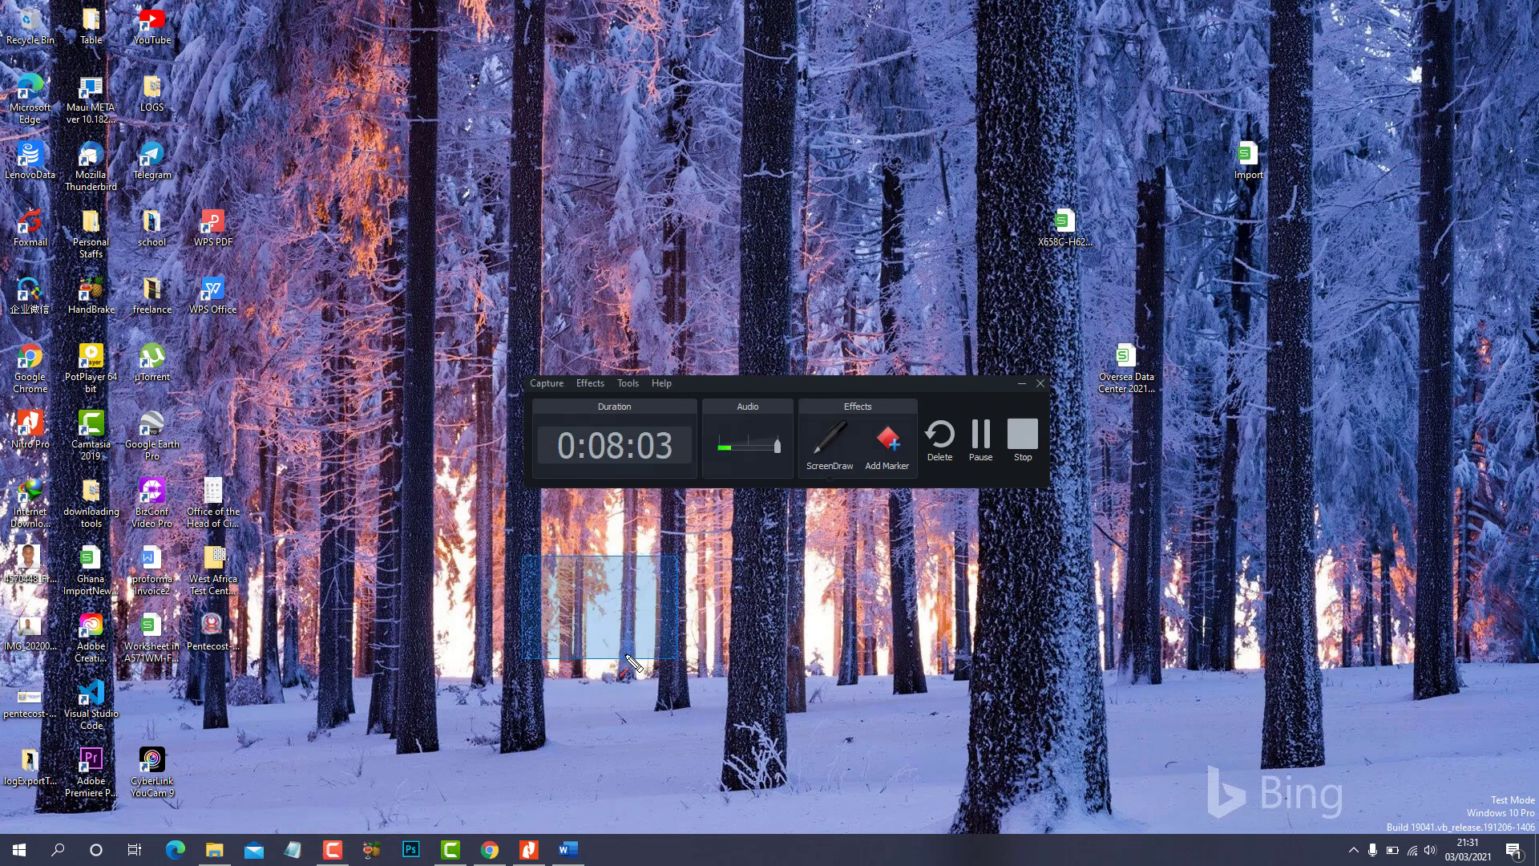
Minimize and restore the recorder panel, then switch ScreenDraw on with Ctrl+Shift+D
left_click(1021, 383)
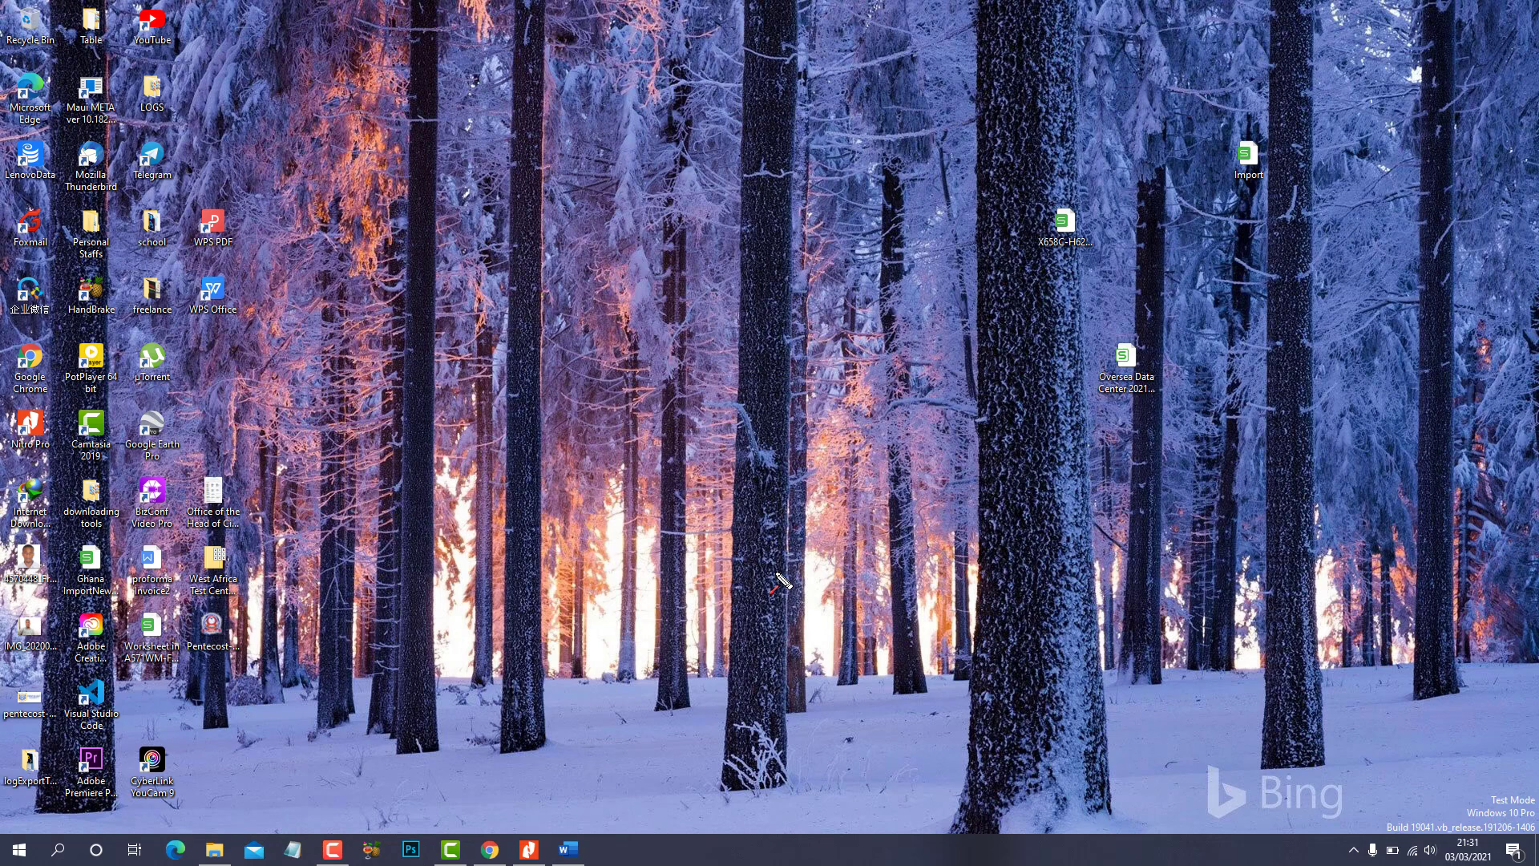
left_click(334, 849)
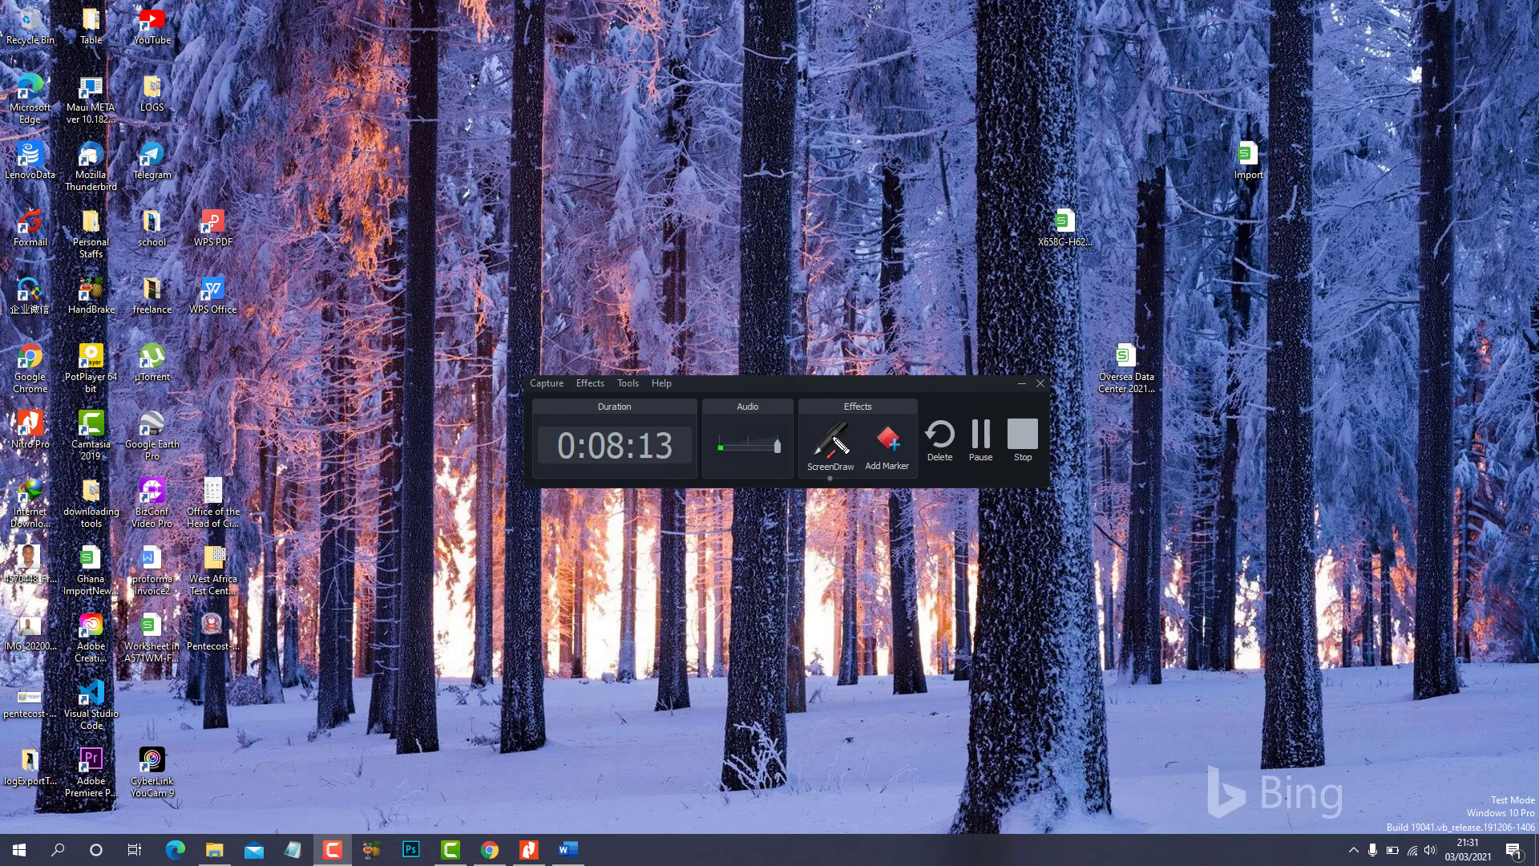
key("ctrl+shift+d")
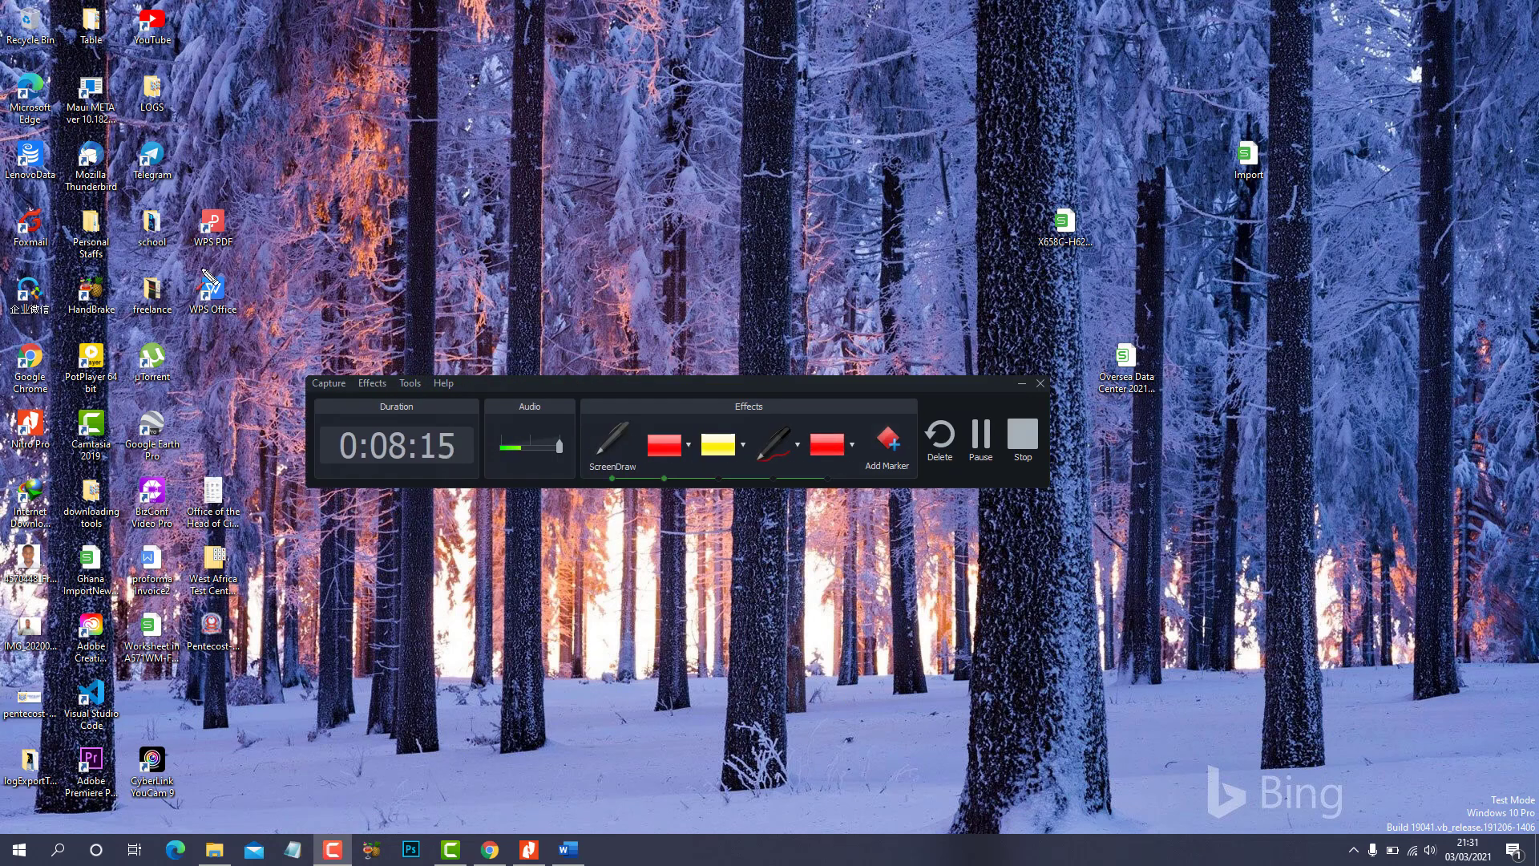
Draw a red highlight over desktop icons, clear it, and turn ScreenDraw back on
left_click_drag(358, 198, 80, 343)
left_click(613, 443)
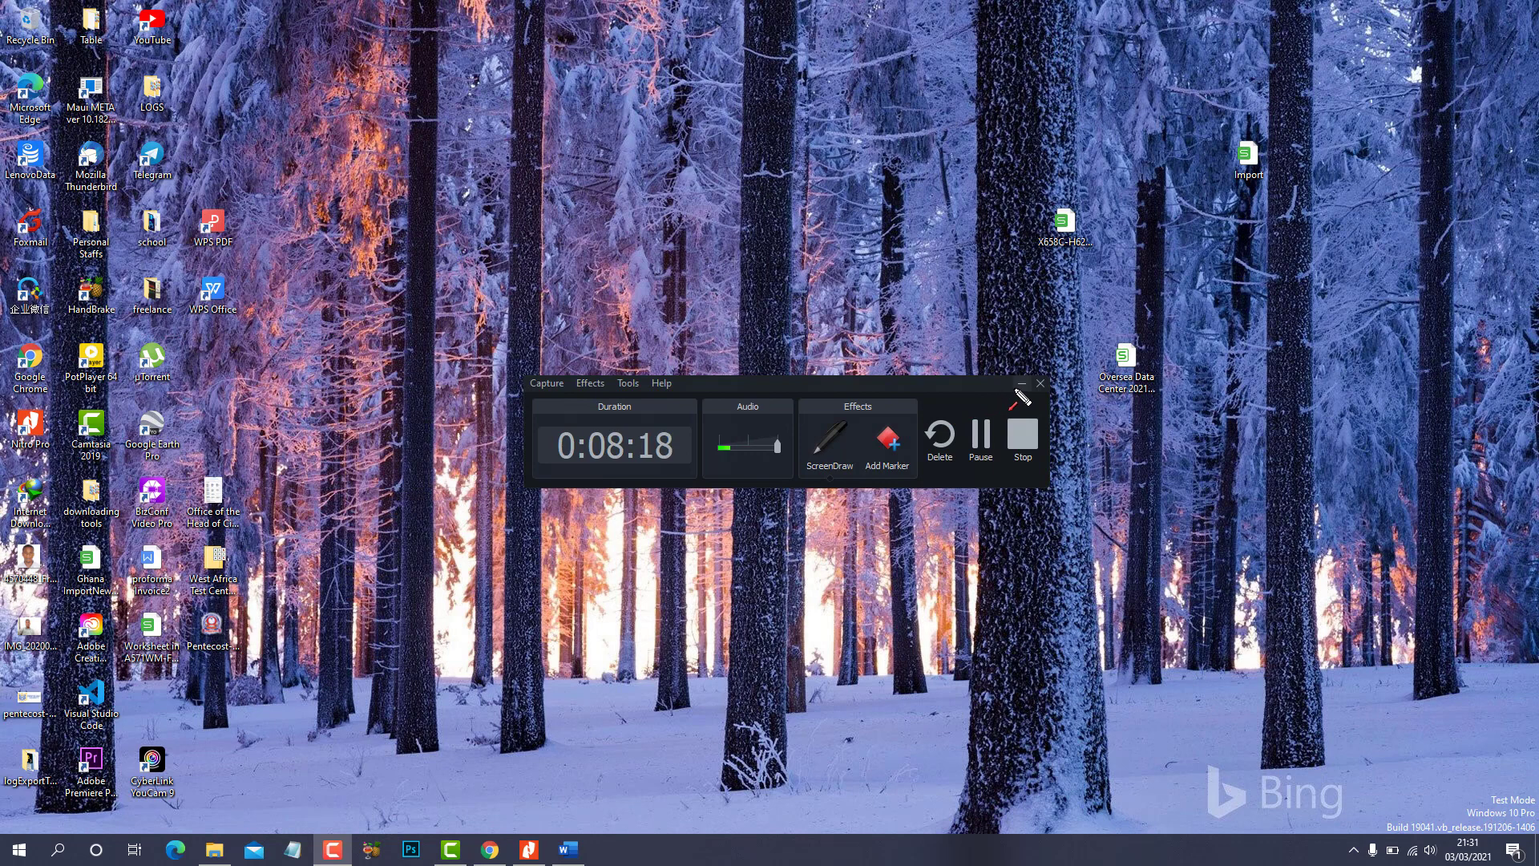
left_click(829, 440)
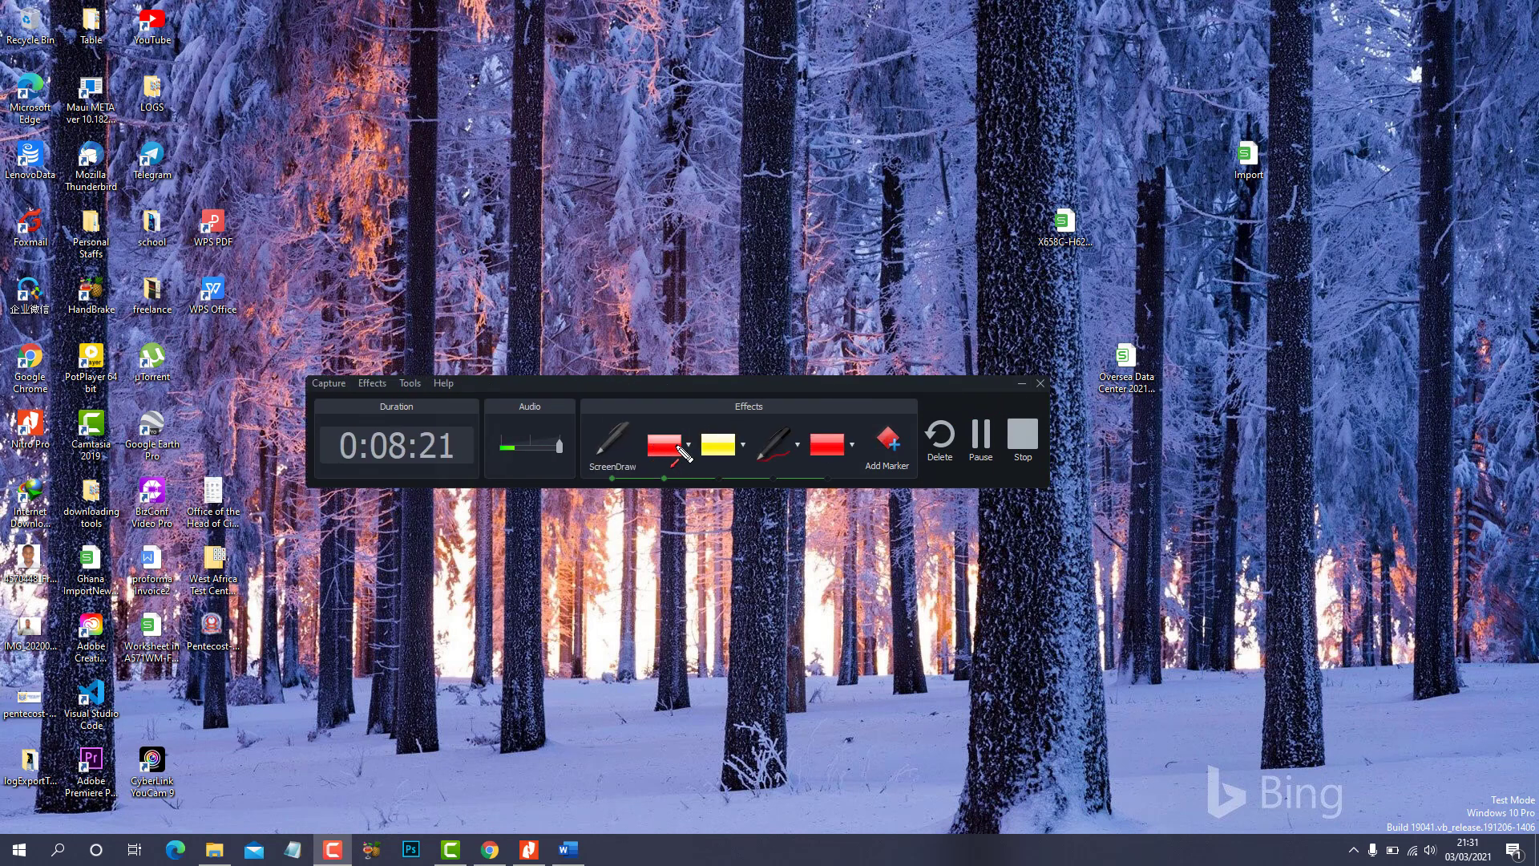